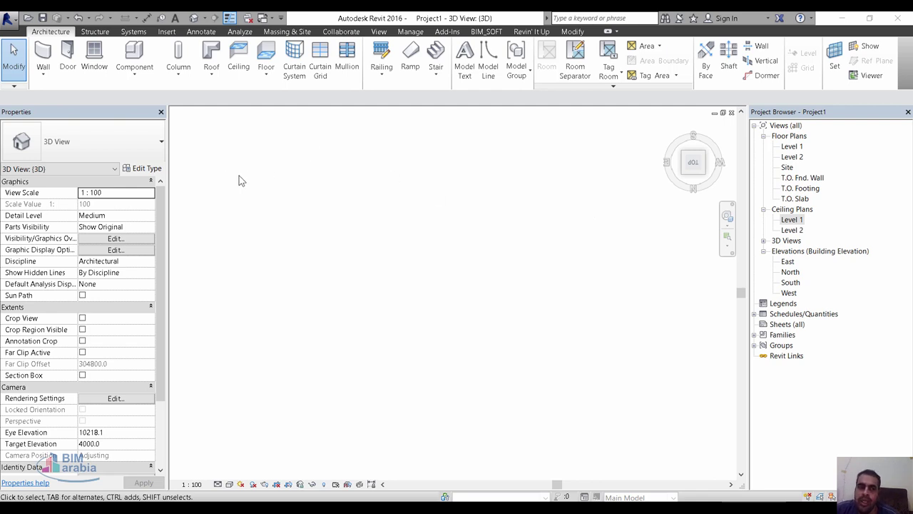
# Draw a six-sided circumscribed hexagonal wall of 4500 radius, then open the Level 1 ceiling plan
pyautogui.click(43, 51)
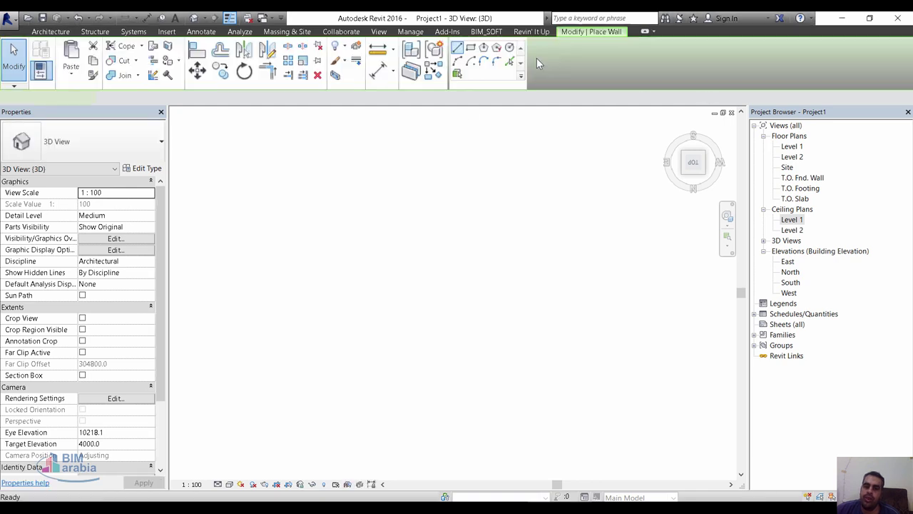
pyautogui.click(483, 47)
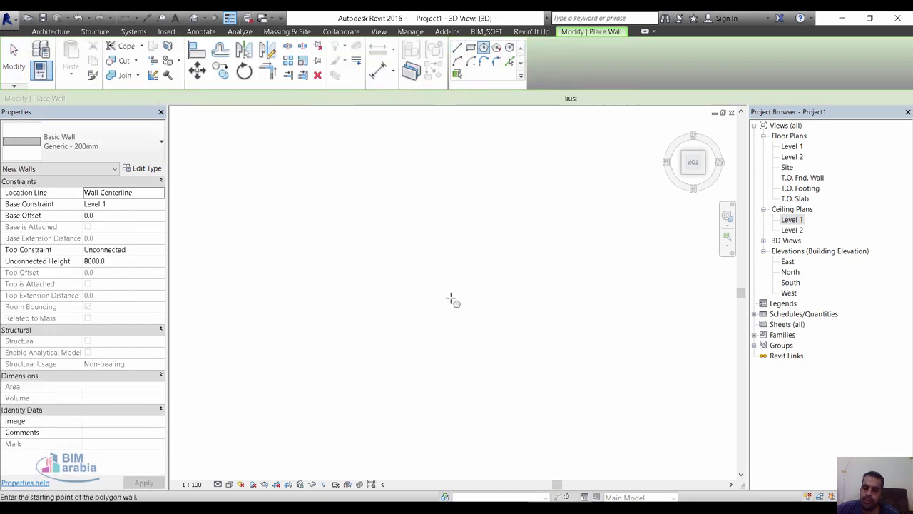
pyautogui.click(447, 307)
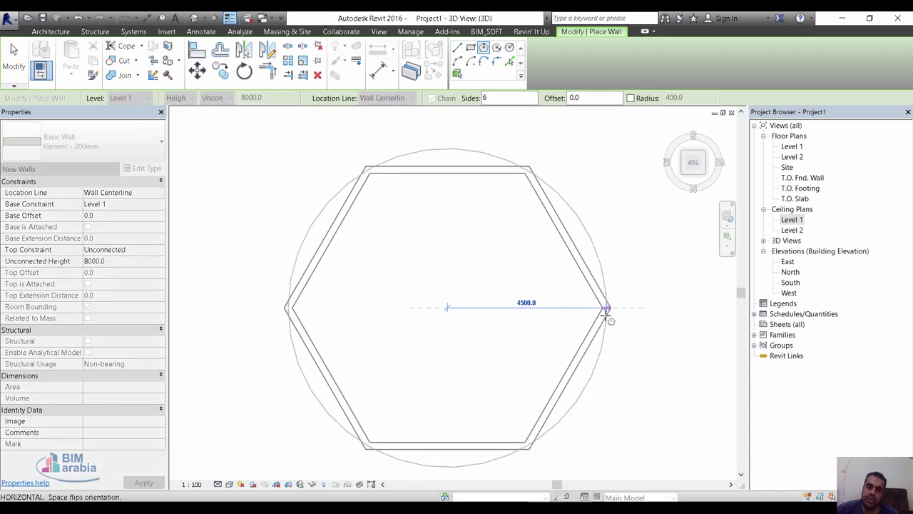
pyautogui.click(606, 309)
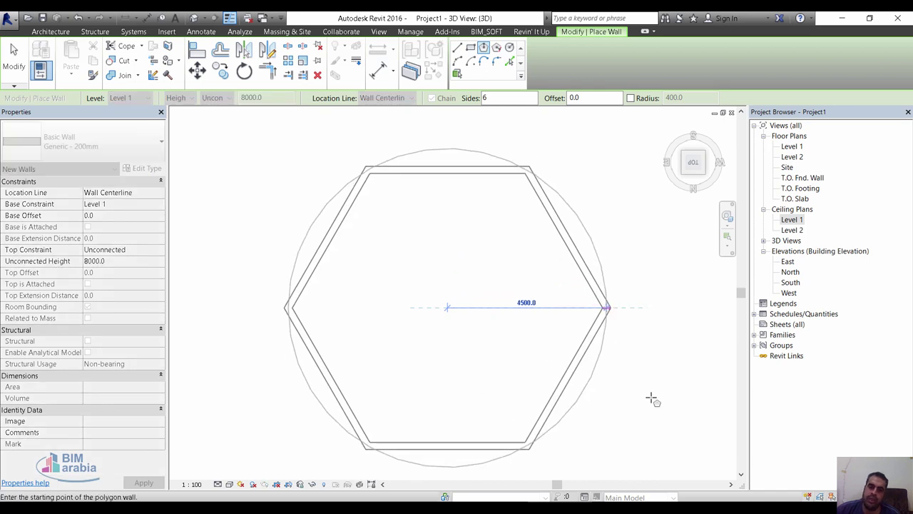
pyautogui.doubleClick(792, 219)
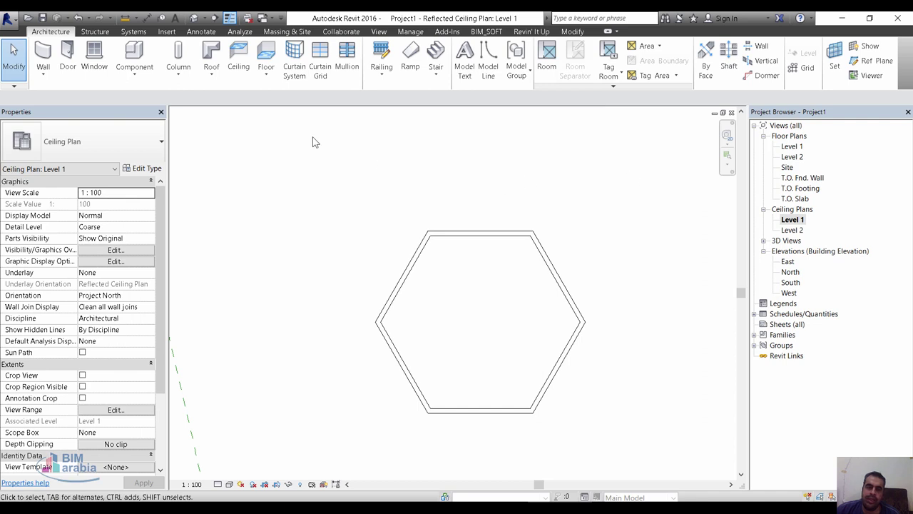
# Place a Compound Ceiling 600 x 600mm grid inside the hexagonal walls at 2600 offset
pyautogui.click(239, 60)
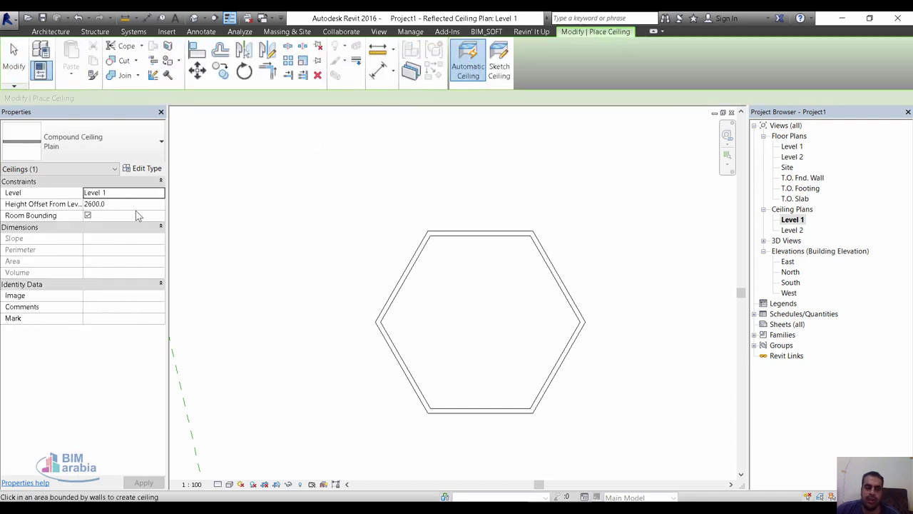
pyautogui.click(113, 147)
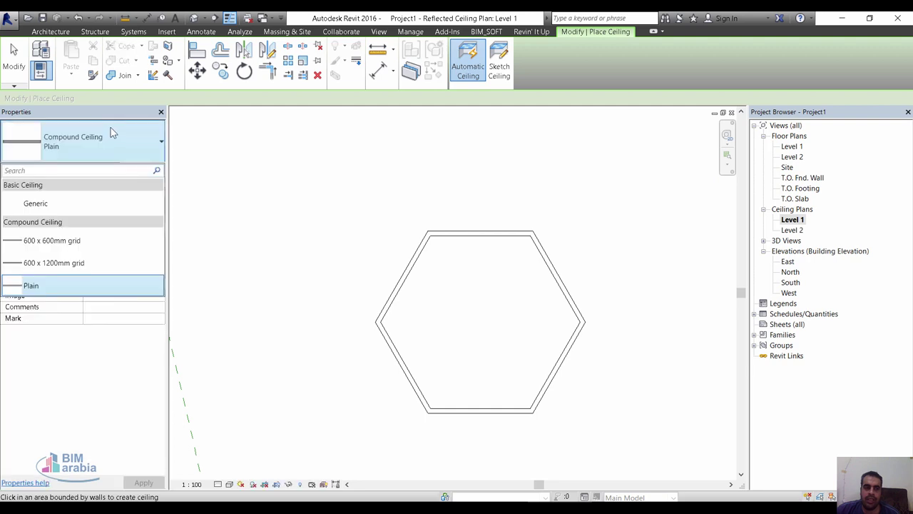
pyautogui.click(101, 243)
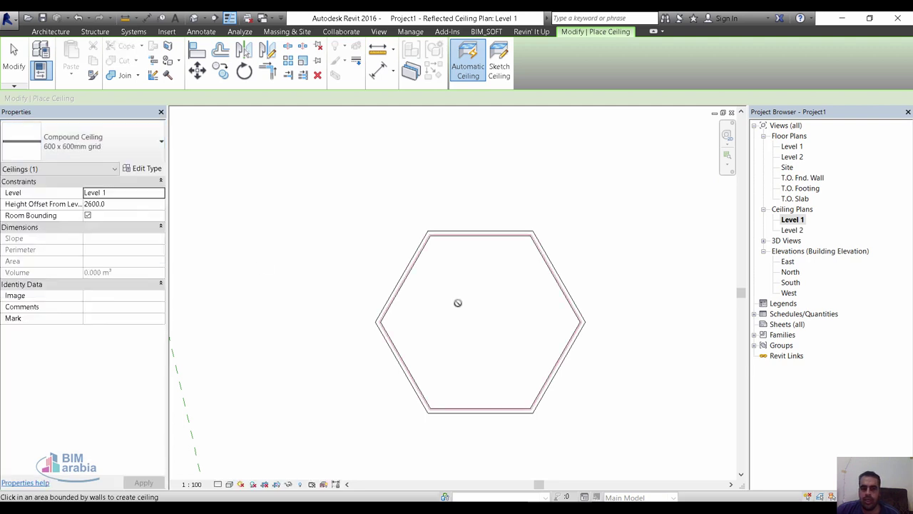
pyautogui.click(461, 309)
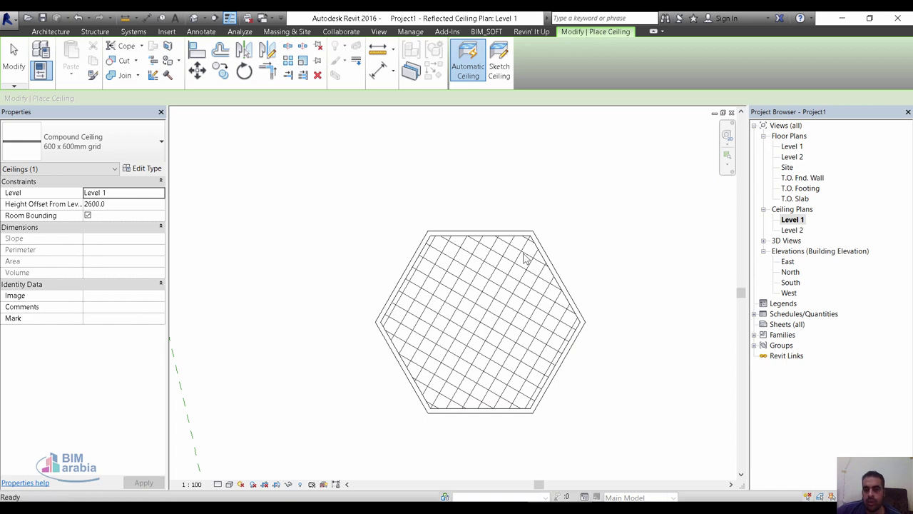
pyautogui.press('Escape')
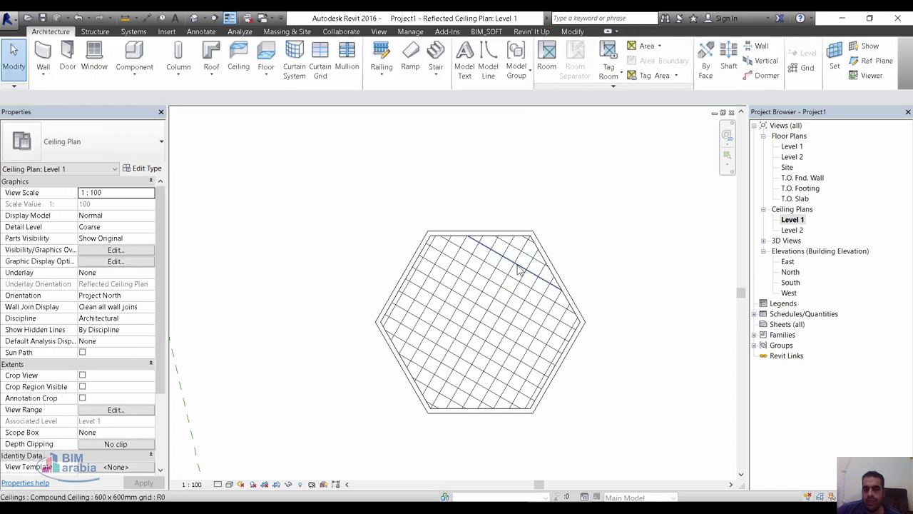
# Add an 1800-radius central hexagon to the grid ceiling's boundary sketch and finish the edit
pyautogui.click(522, 282)
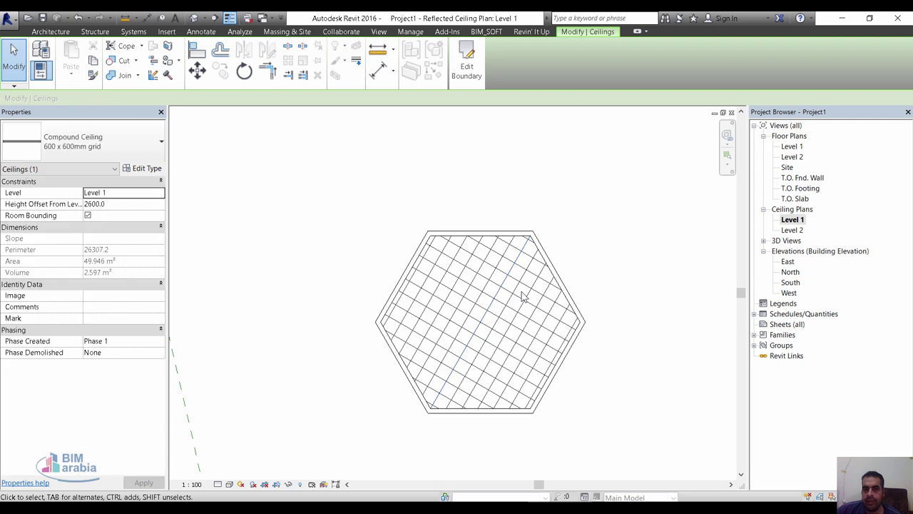
pyautogui.click(467, 68)
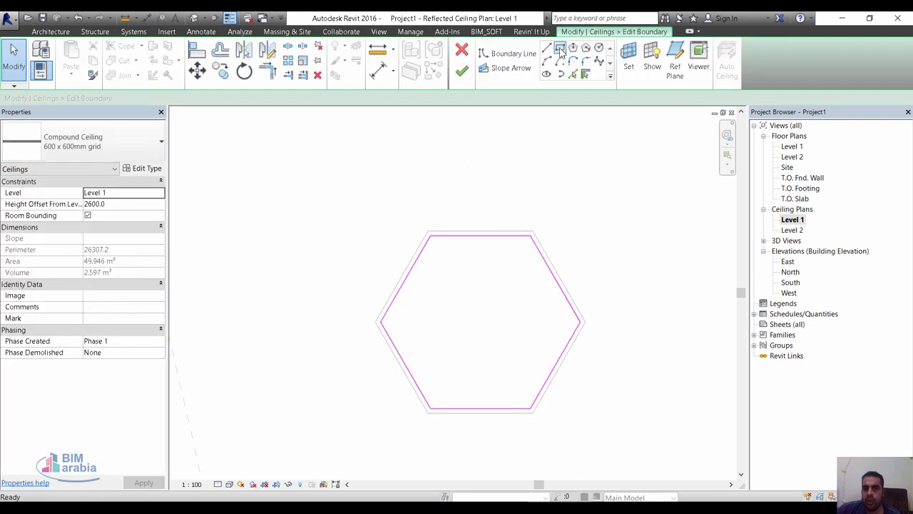
pyautogui.click(587, 48)
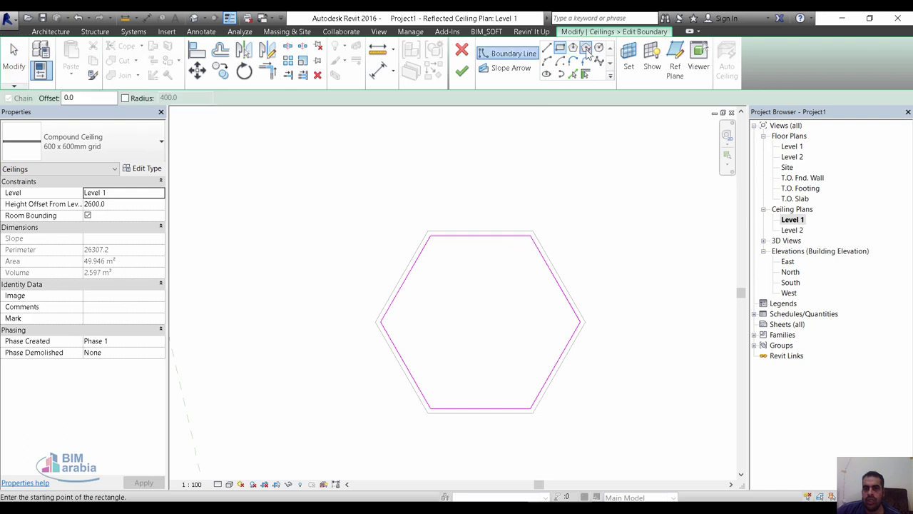
pyautogui.click(481, 322)
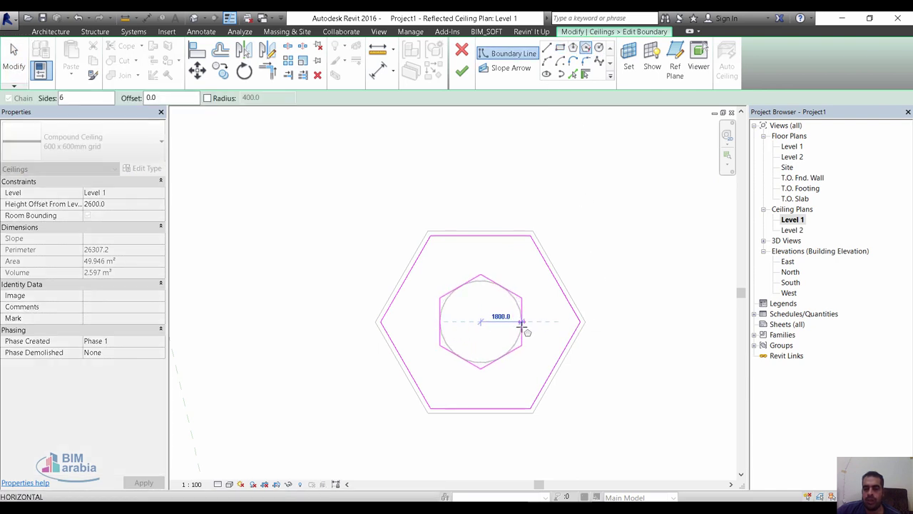
pyautogui.click(522, 324)
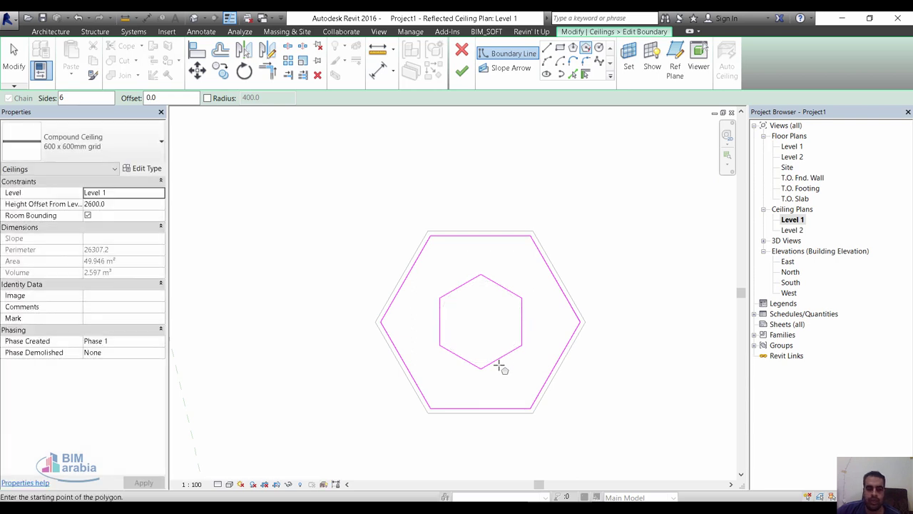
pyautogui.press('Escape')
pyautogui.press('Escape')
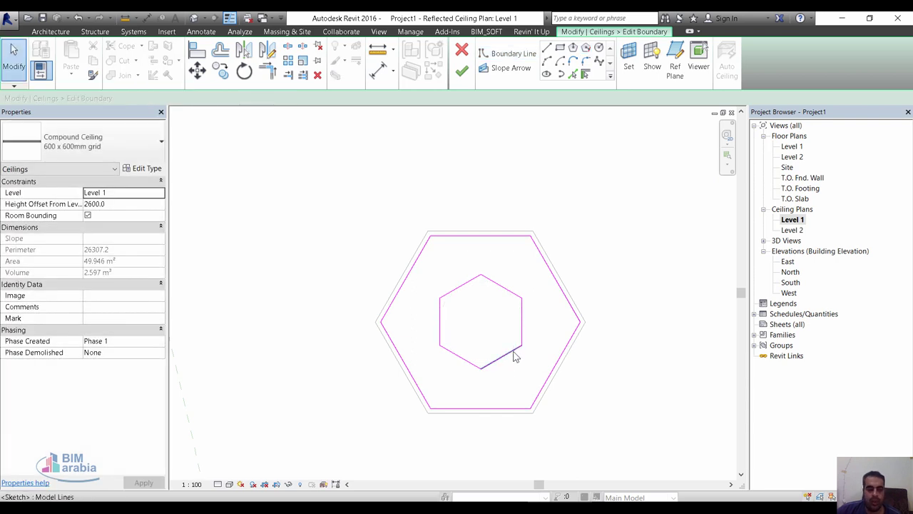
pyautogui.press('Tab')
pyautogui.click(516, 350)
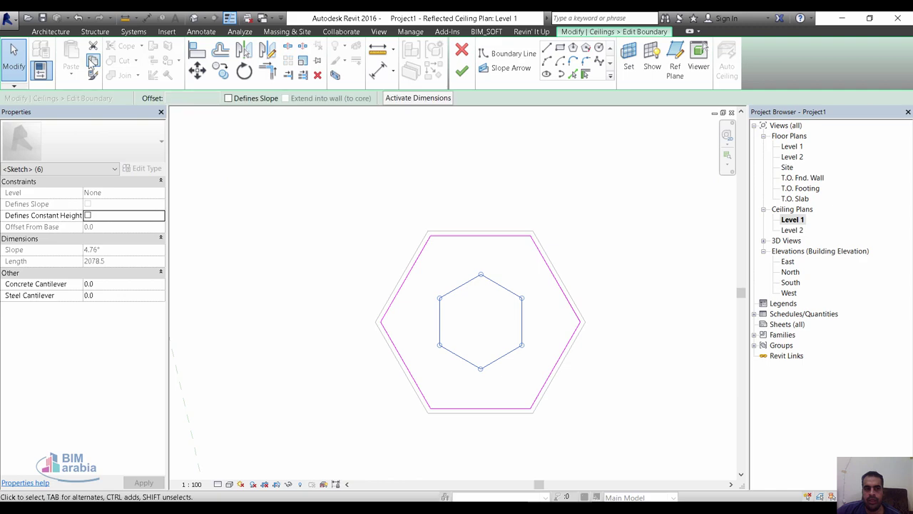
pyautogui.click(462, 70)
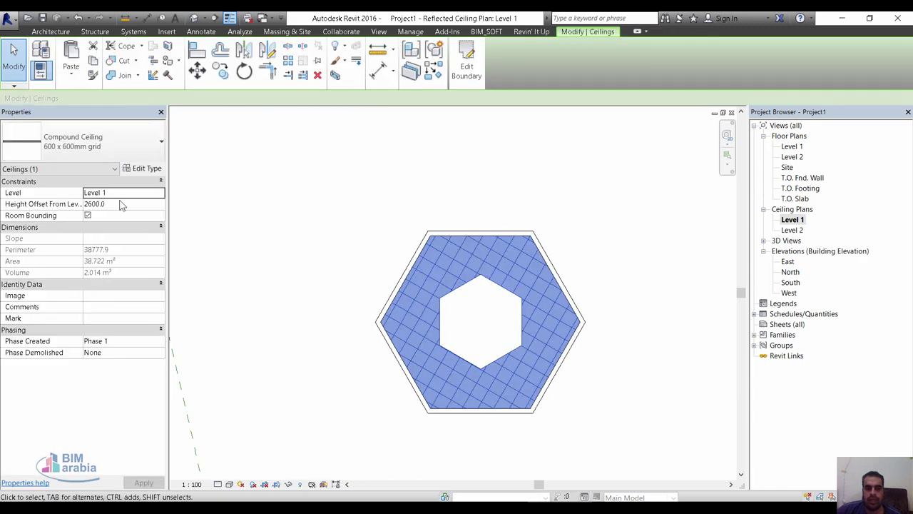
pyautogui.click(243, 211)
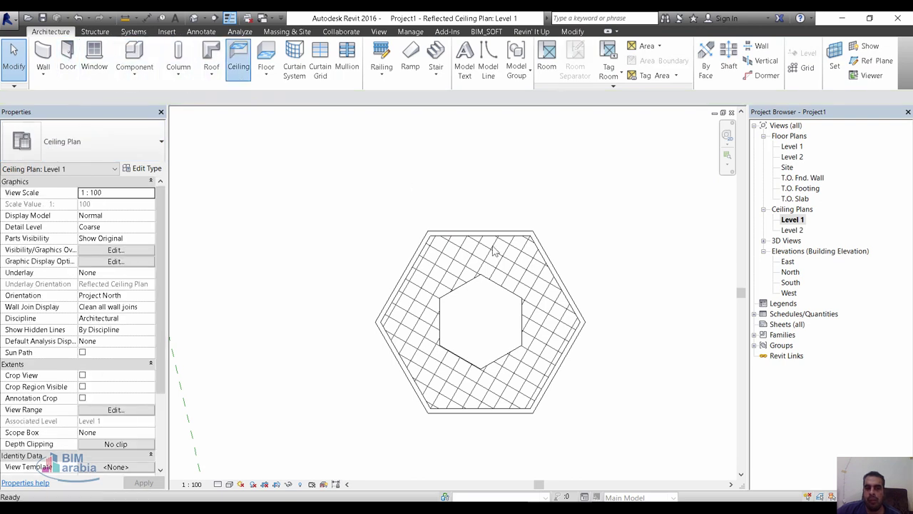
# Start a new ceiling sketch and paste the inner hexagon boundary aligned to the view
pyautogui.click(239, 61)
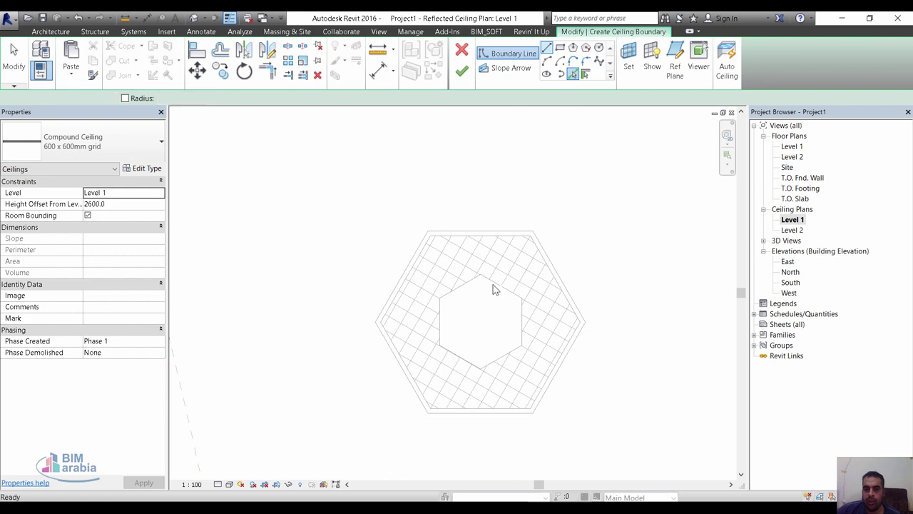
pyautogui.press('Tab')
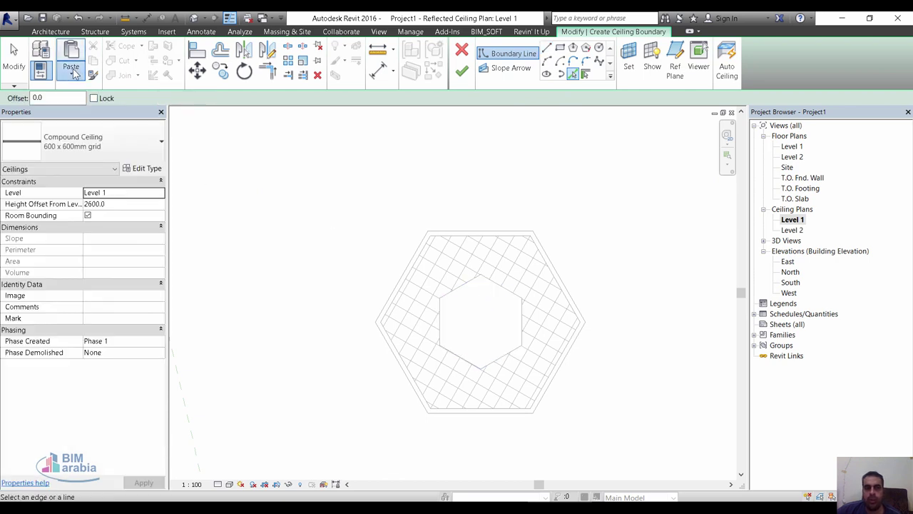
pyautogui.click(71, 70)
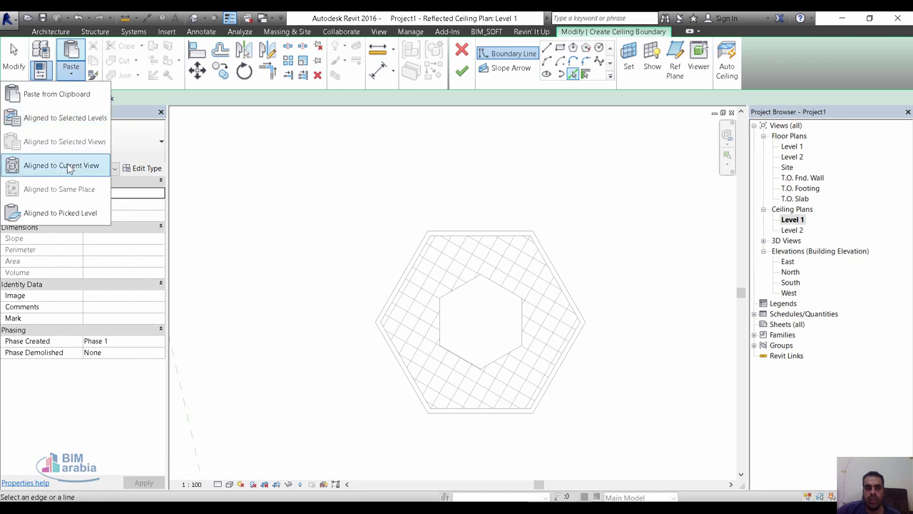
pyautogui.click(325, 204)
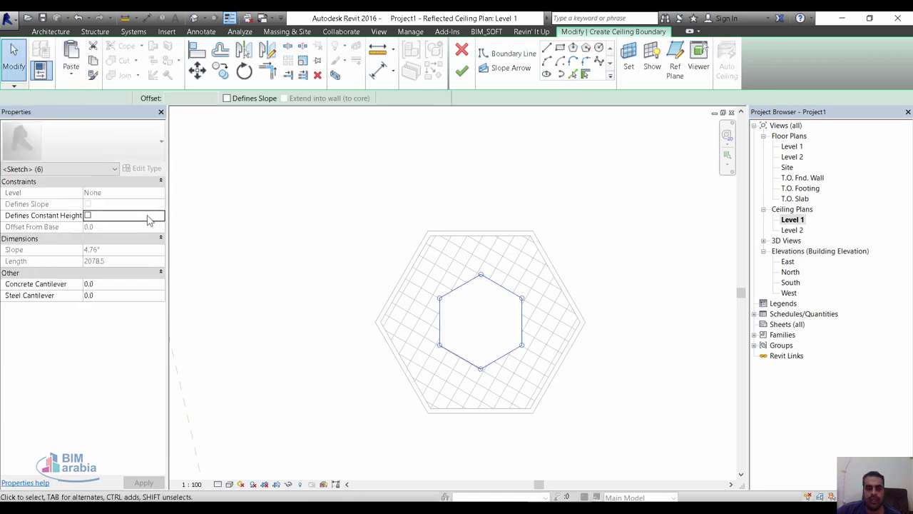
pyautogui.press('Escape')
# Set the new ceiling's height offset to 3000 and finish its boundary sketch
pyautogui.click(115, 205)
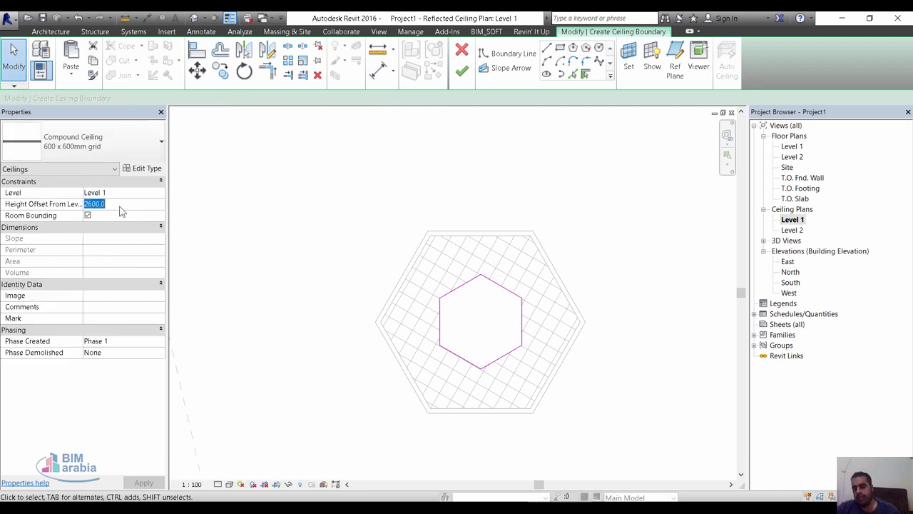
pyautogui.write('300')
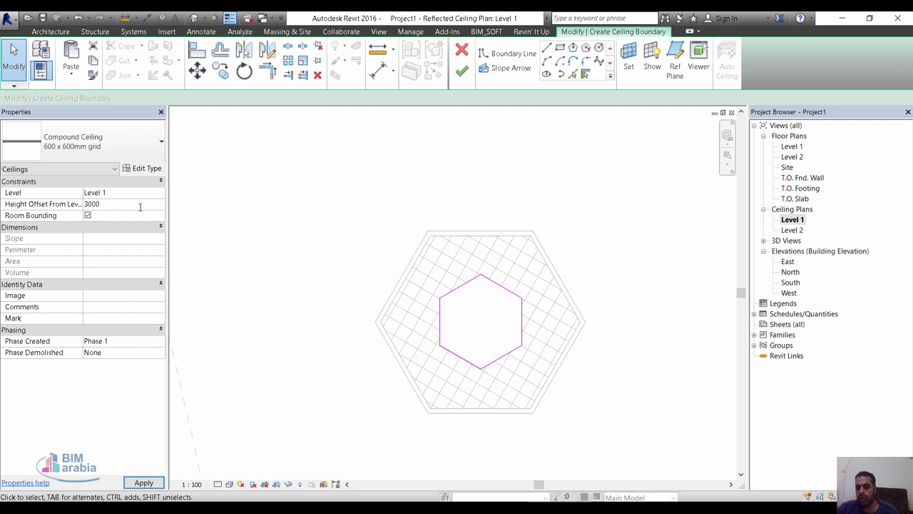
pyautogui.press('Return')
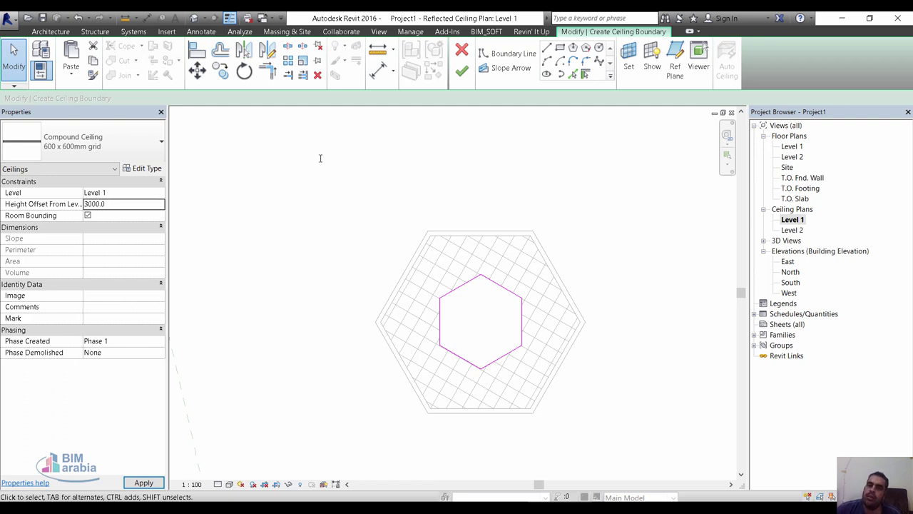
pyautogui.click(462, 71)
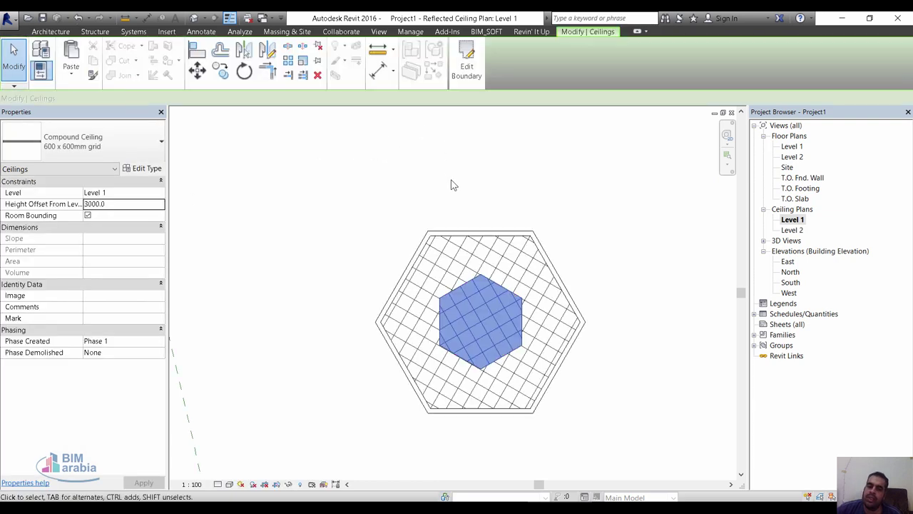
# Align the ceiling grid lines to two inner hexagon edges with the AL Align tool
pyautogui.click(307, 191)
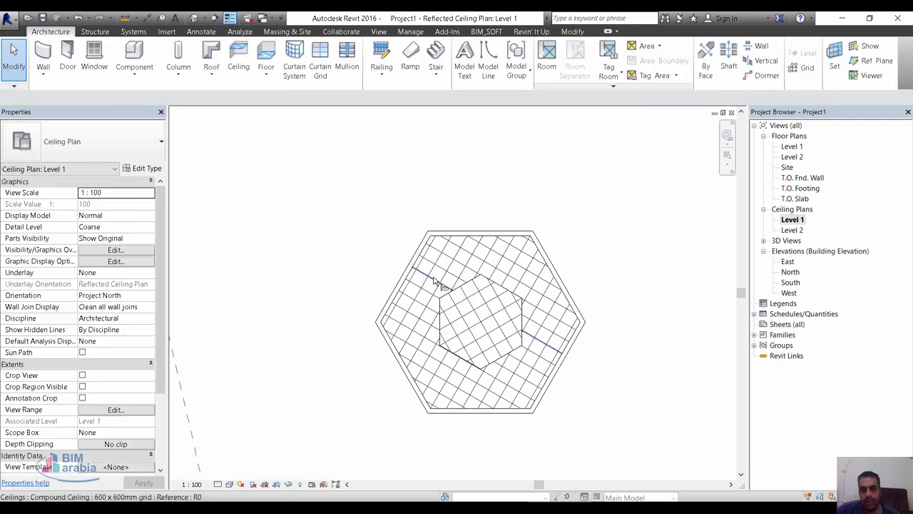
pyautogui.press('a')
pyautogui.press('l')
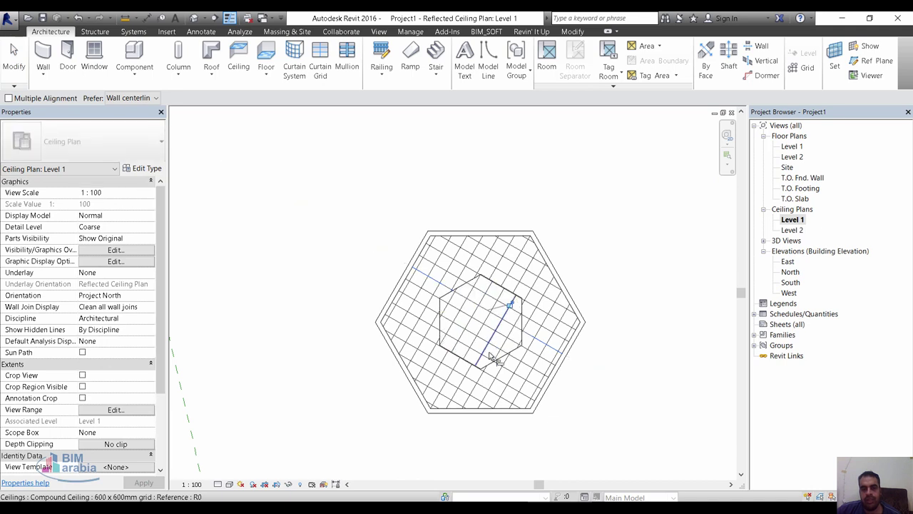
pyautogui.click(478, 344)
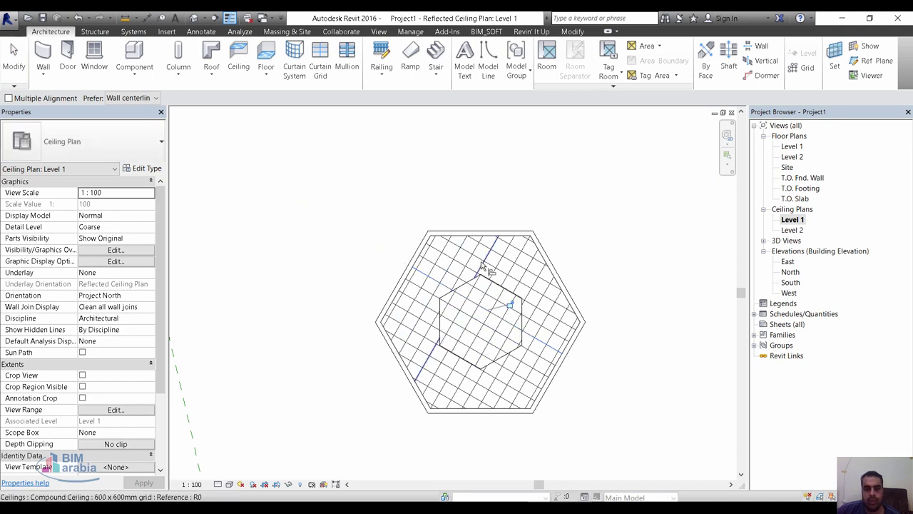
pyautogui.click(460, 281)
pyautogui.click(447, 288)
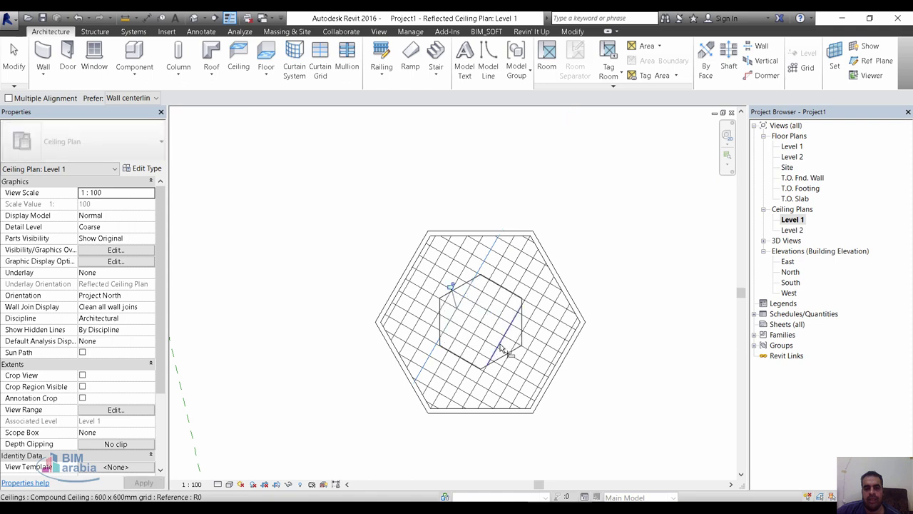
pyautogui.press('Escape')
pyautogui.press('Escape')
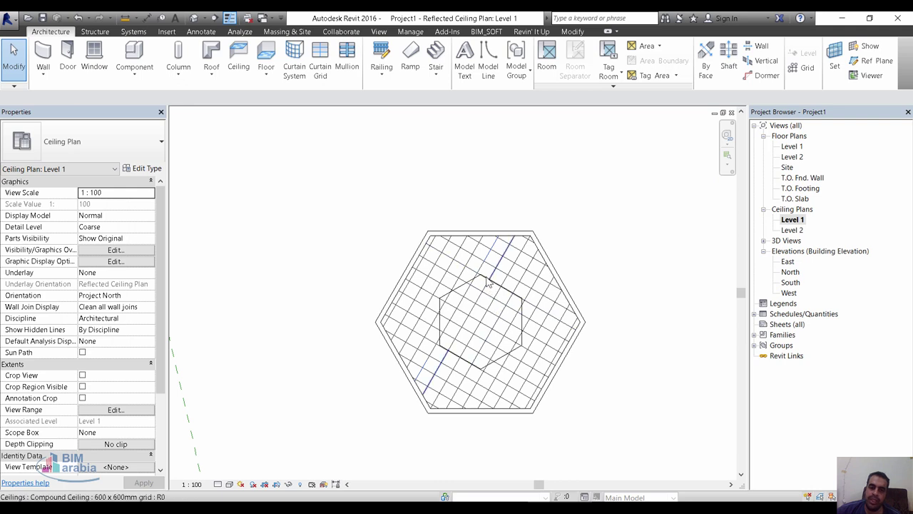
# Start a Model In-Place element in the Ceilings category, keeping the name Ceilings 1
pyautogui.click(143, 74)
pyautogui.click(143, 123)
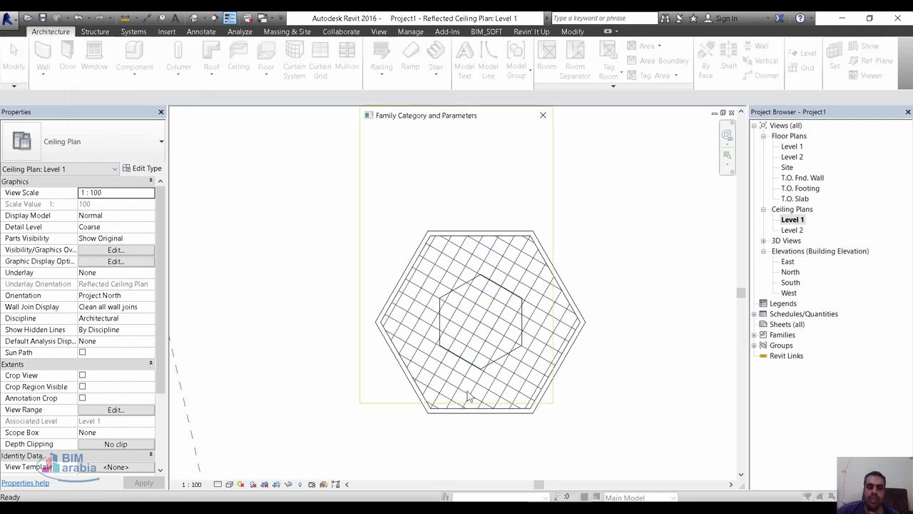
pyautogui.press('Down')
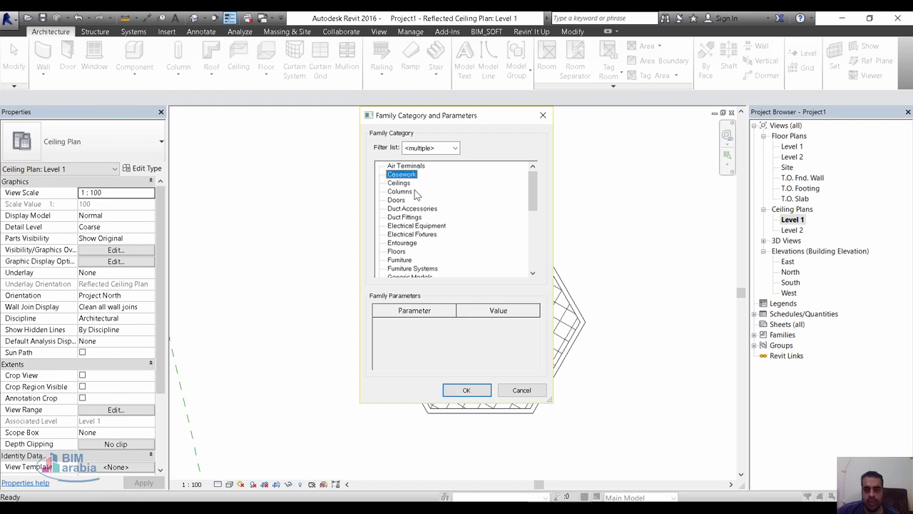
pyautogui.click(467, 390)
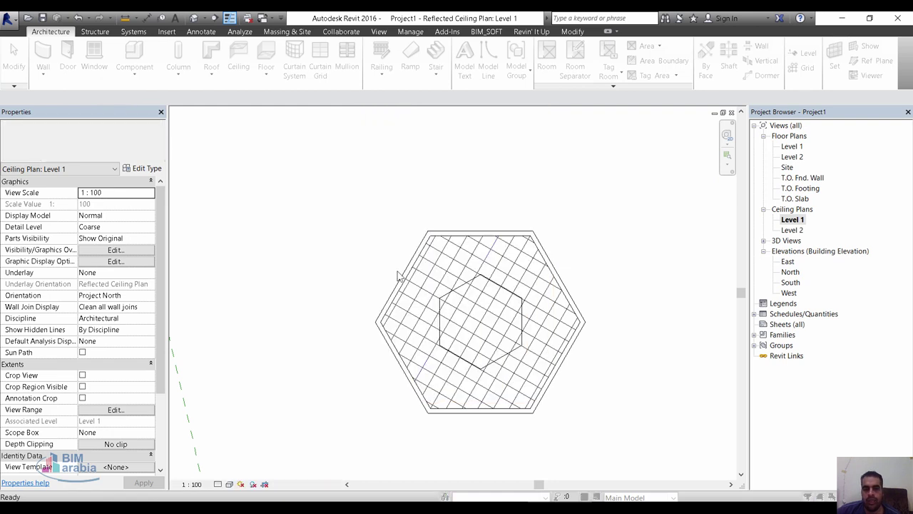
pyautogui.click(473, 283)
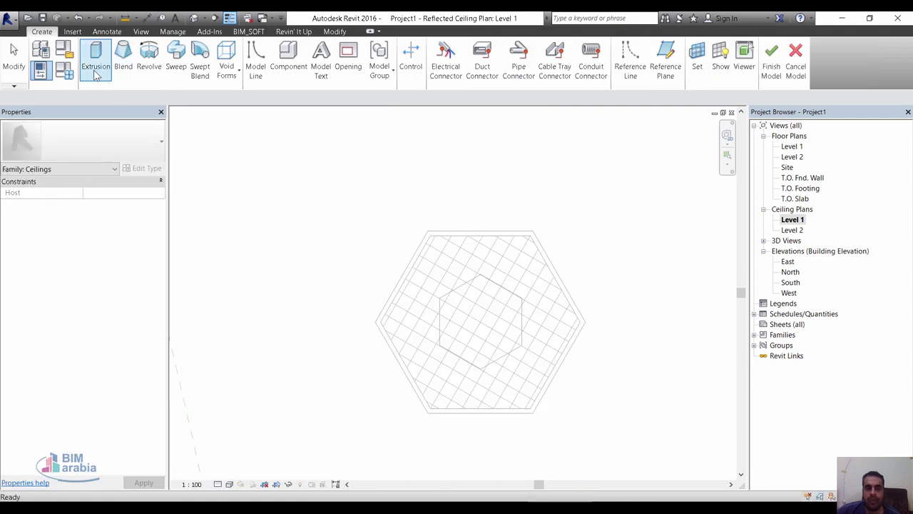
# Start an extrusion with Extrusion Start 2300 and Extrusion End 3000
pyautogui.click(96, 59)
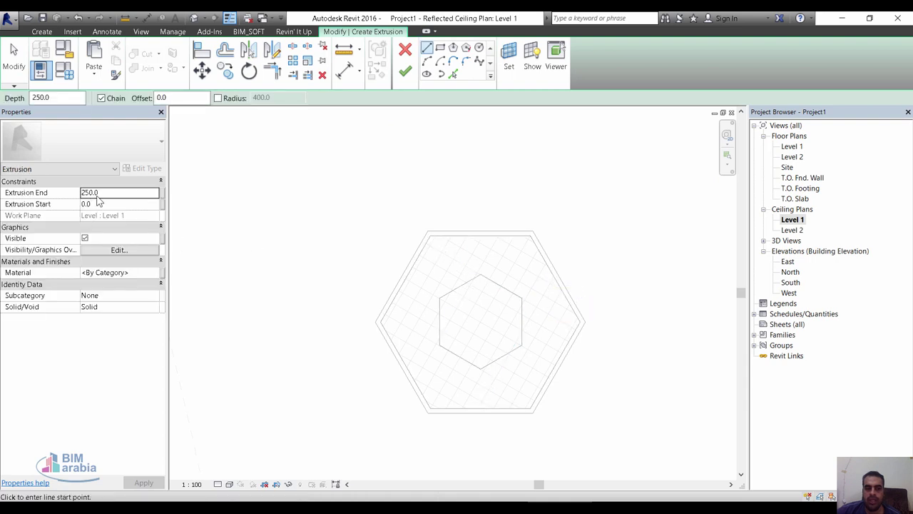
pyautogui.click(117, 203)
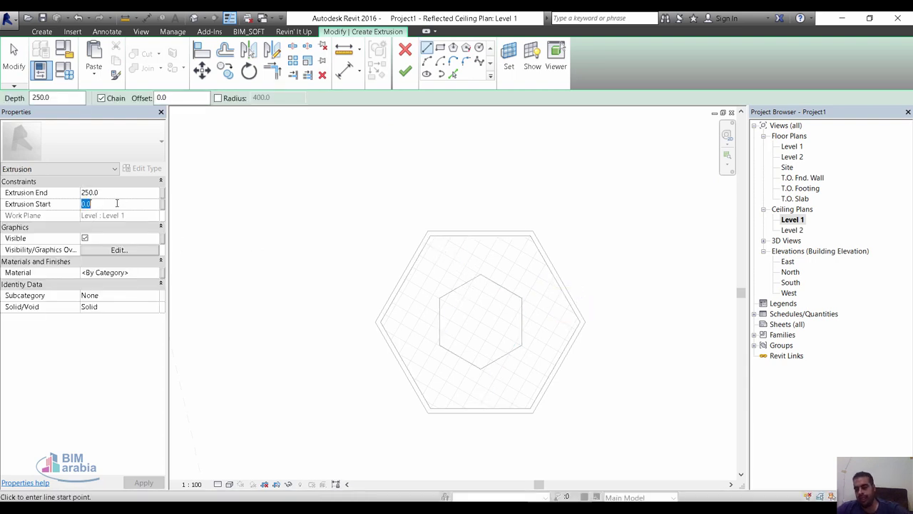
pyautogui.write('23')
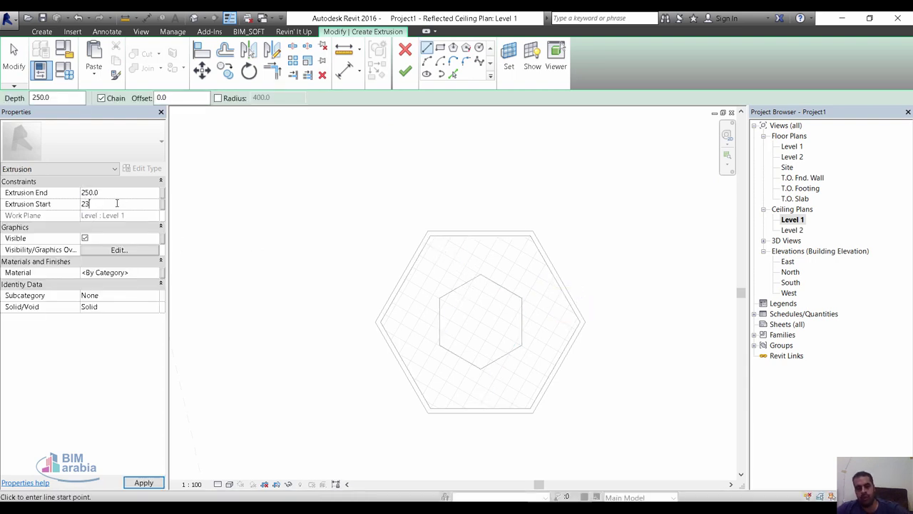
pyautogui.click(126, 195)
pyautogui.write('3000')
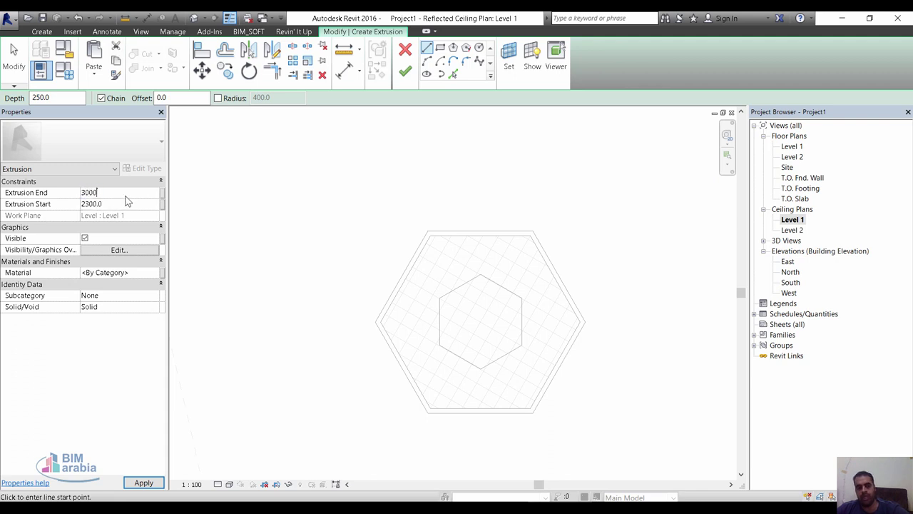
pyautogui.press('Return')
pyautogui.press('Escape')
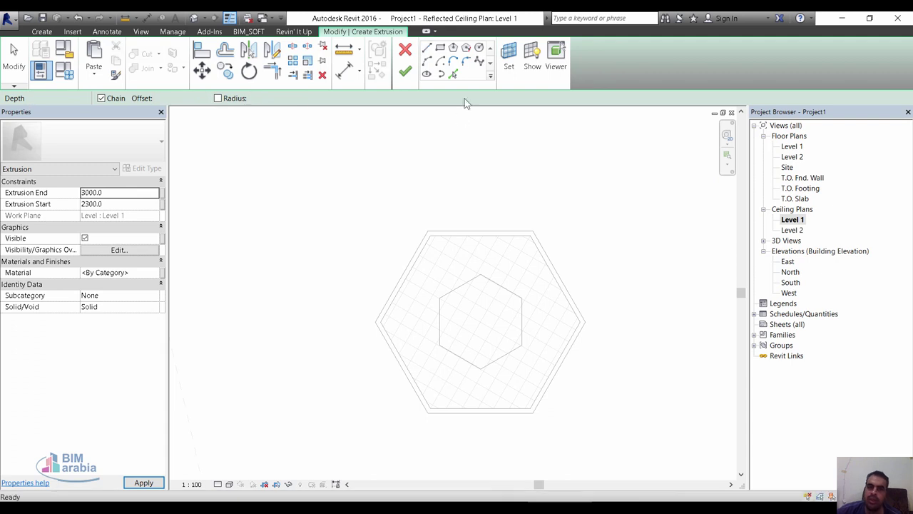
# Pick the full chain of inner hexagon edges as the extrusion's sketch lines
pyautogui.scroll(3, 485, 281)
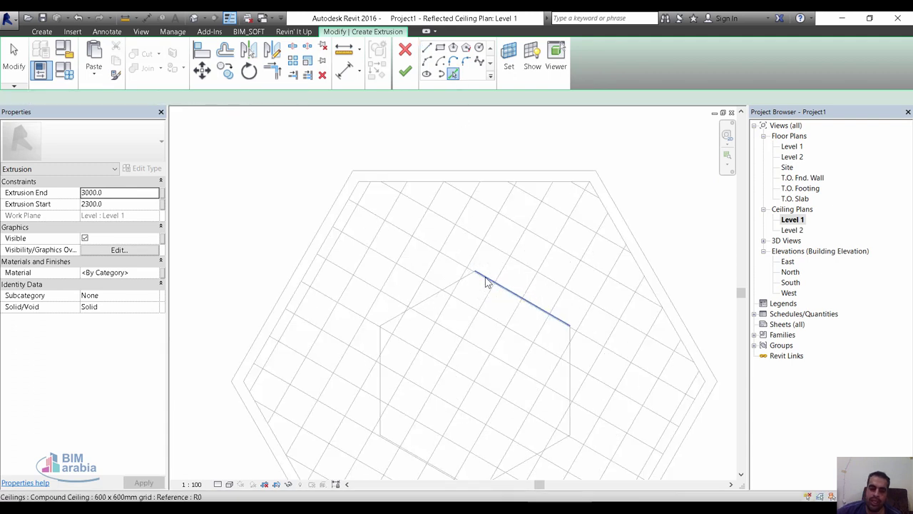
pyautogui.press('Tab')
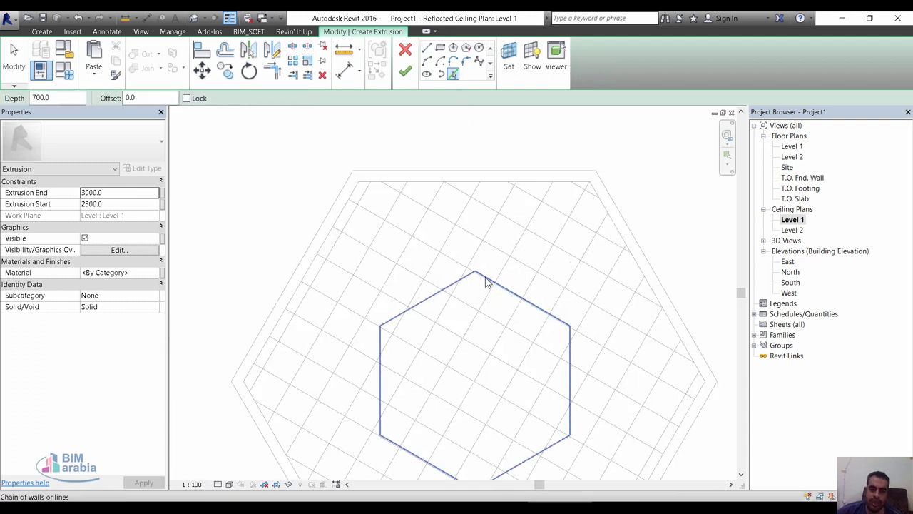
pyautogui.press('Tab')
pyautogui.scroll(2, 474, 280)
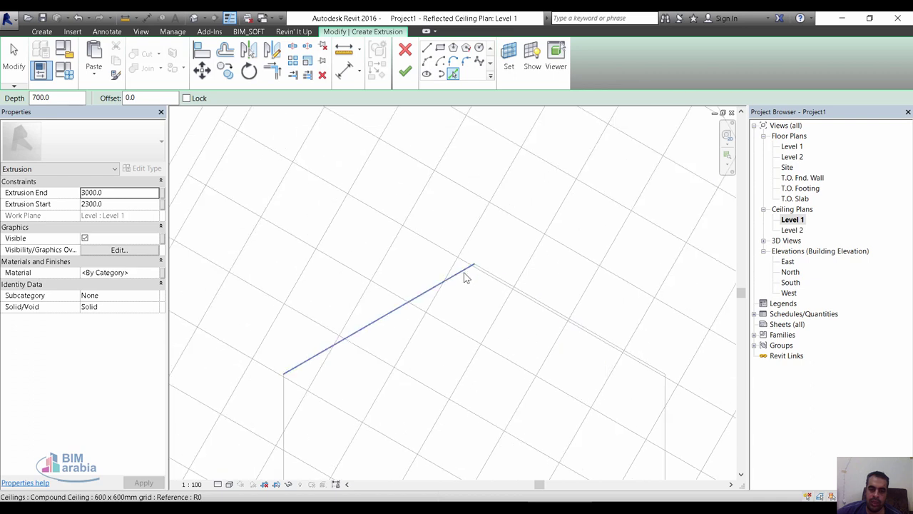
pyautogui.press('Tab')
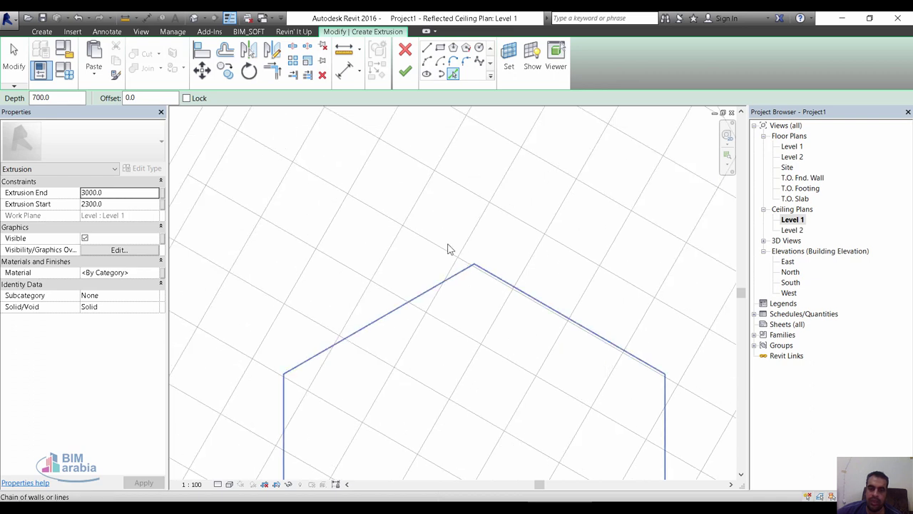
pyautogui.click(448, 249)
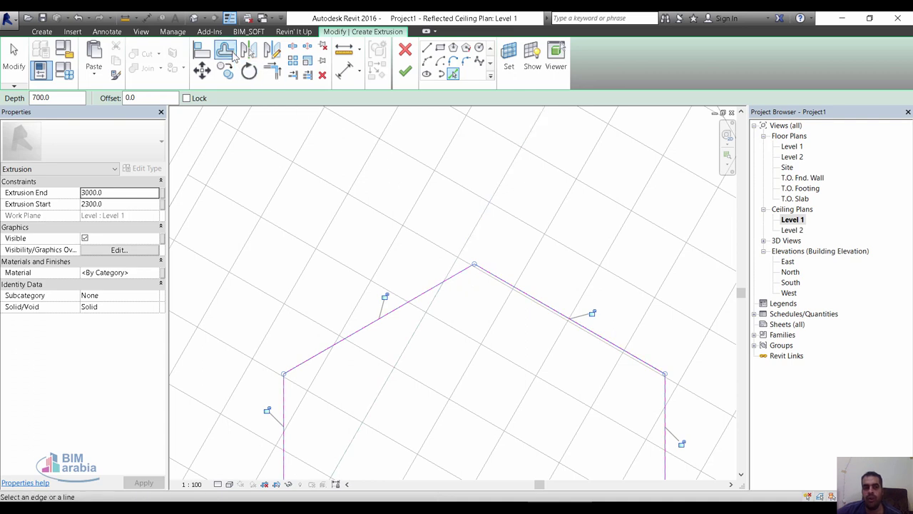
pyautogui.click(225, 51)
# Offset the whole hexagonal sketch chain by 10 and finish the extrusion
pyautogui.click(187, 99)
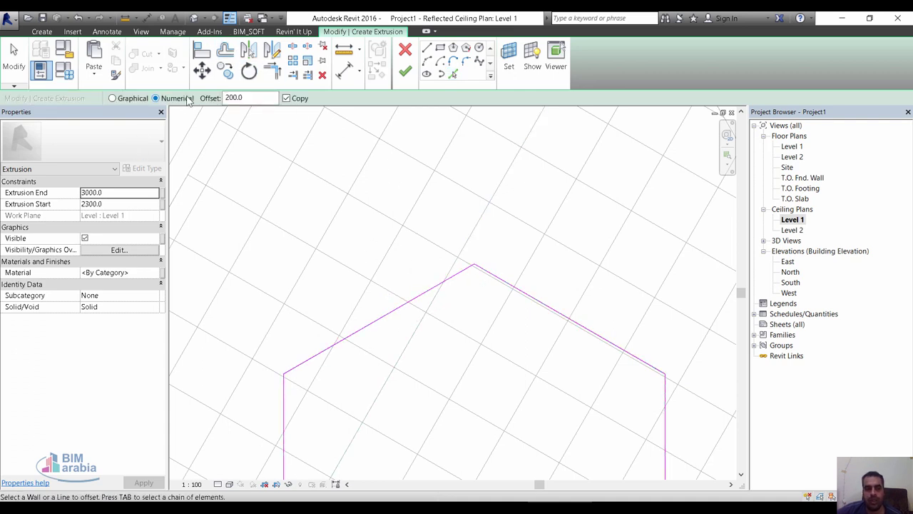
pyautogui.doubleClick(234, 97)
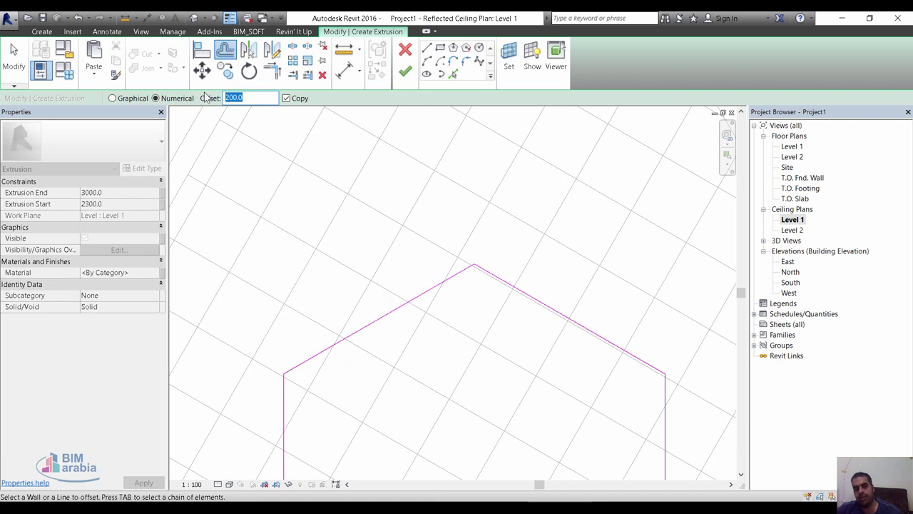
pyautogui.write('10')
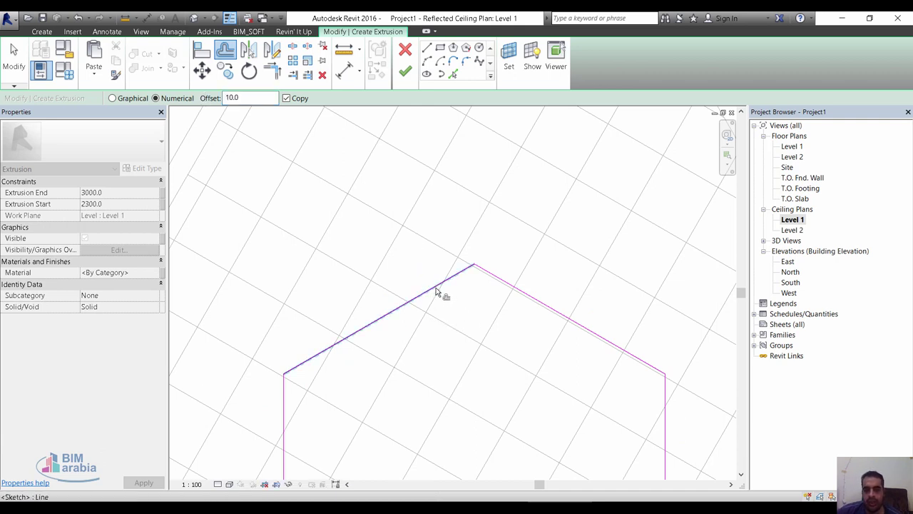
pyautogui.press('Tab')
pyautogui.click(454, 300)
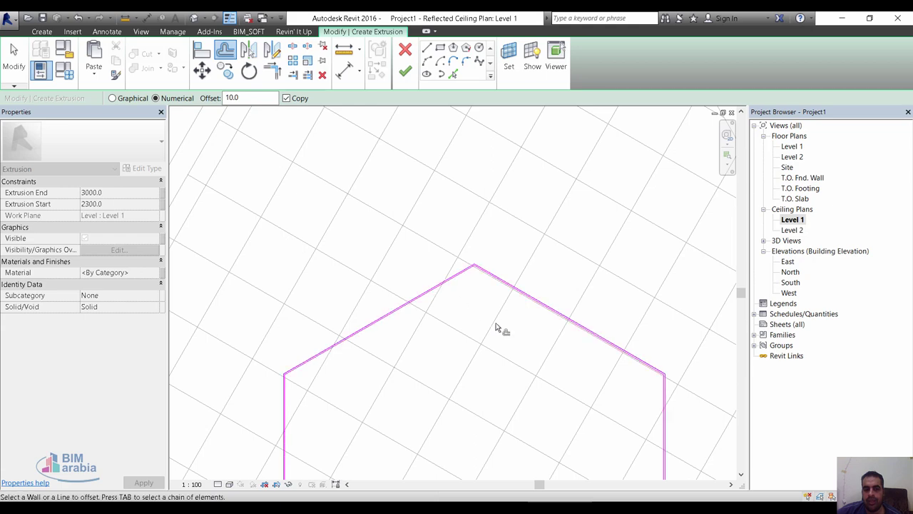
pyautogui.click(405, 71)
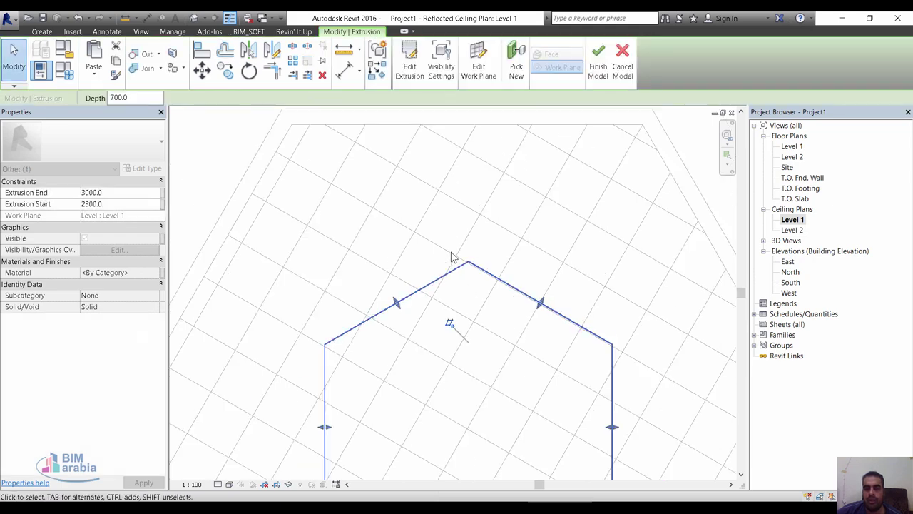
# Zoom out to view the finished Ceilings 1 extrusion and clear the selection
pyautogui.scroll(-3, 451, 278)
pyautogui.scroll(-1, 456, 286)
pyautogui.click(326, 184)
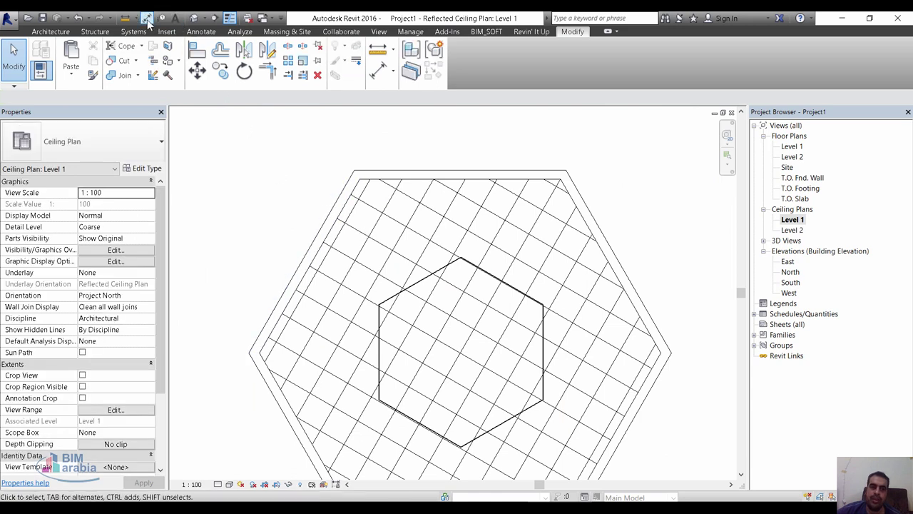
# Draw a horizontal Section 1 cut across the hexagonal ceilings and go to that view
pyautogui.click(204, 18)
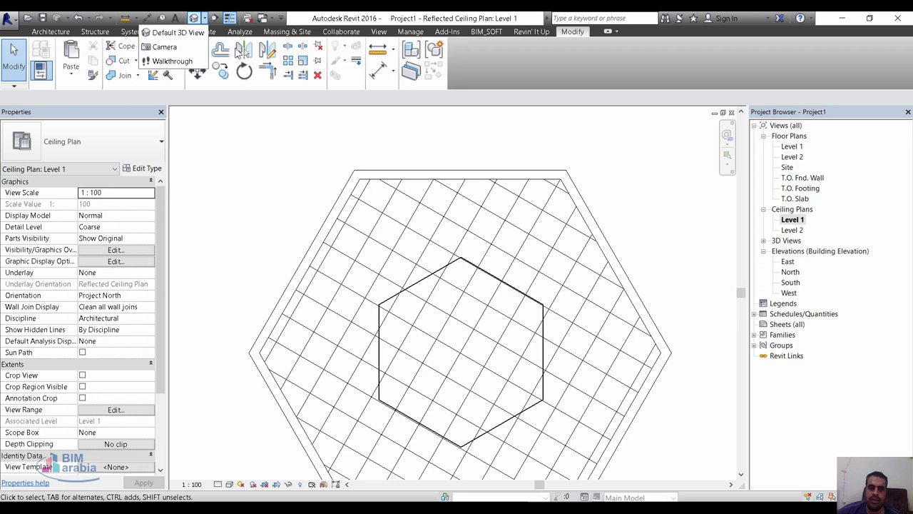
pyautogui.click(214, 18)
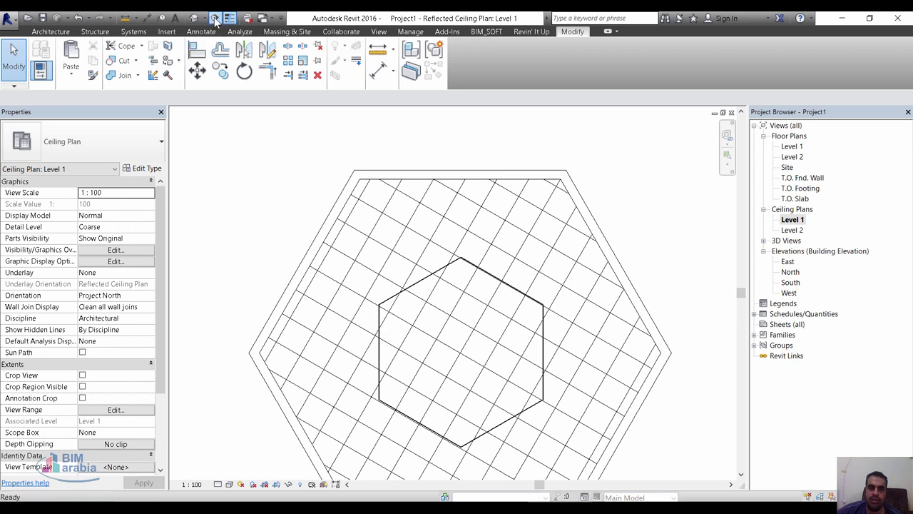
pyautogui.click(203, 397)
pyautogui.click(710, 396)
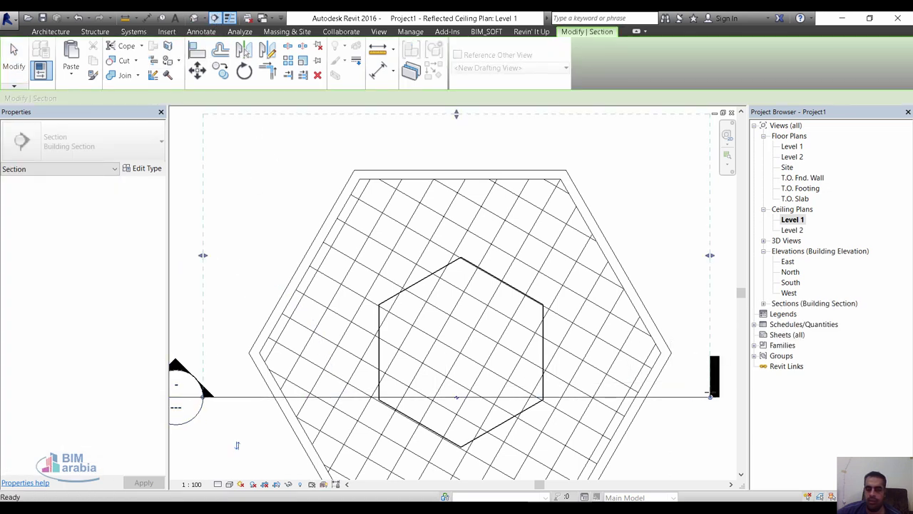
pyautogui.press('Escape')
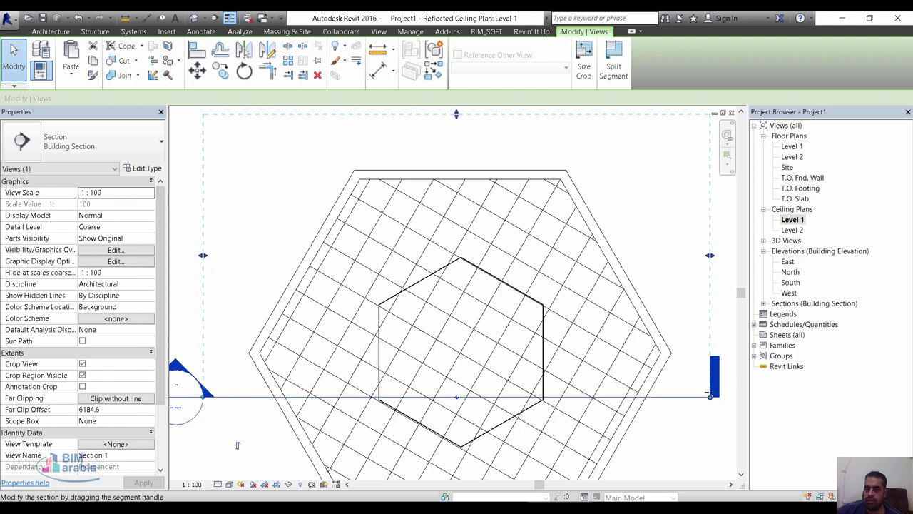
pyautogui.rightClick(703, 399)
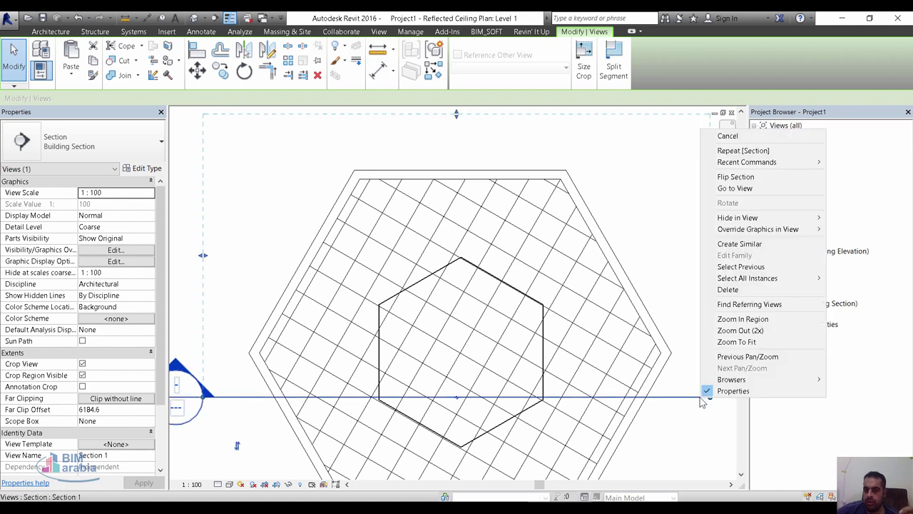
pyautogui.click(753, 190)
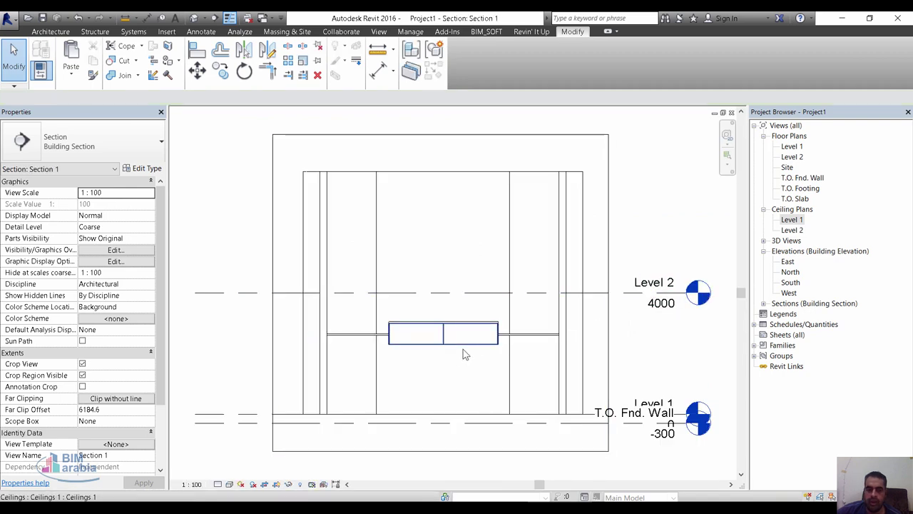
# Select the ceiling in Section 1 and zoom in to inspect its raised level
pyautogui.click(463, 349)
pyautogui.scroll(2, 439, 349)
pyautogui.scroll(2, 440, 334)
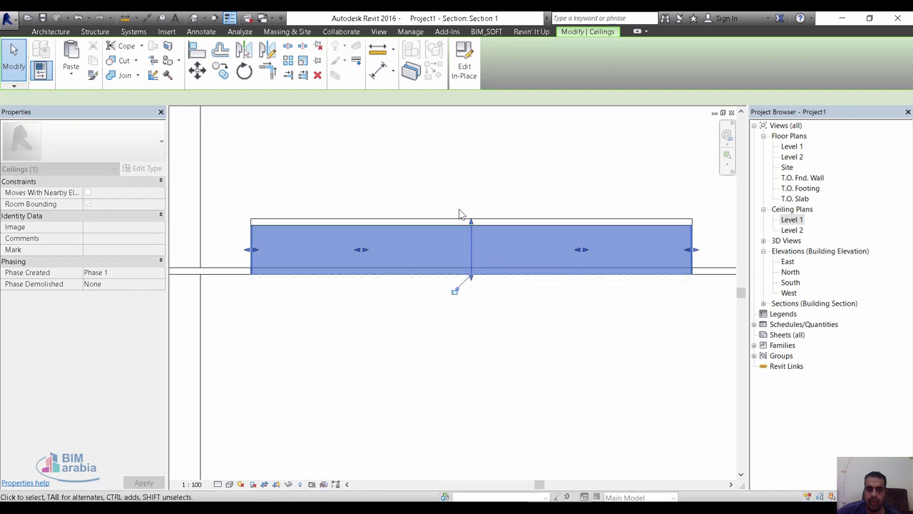
pyautogui.scroll(3, 481, 239)
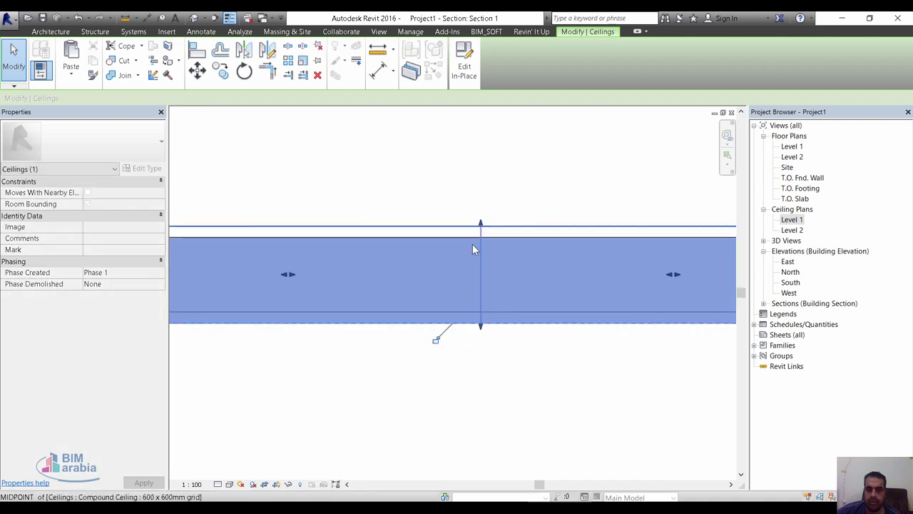
pyautogui.scroll(-3, 437, 292)
pyautogui.scroll(-2, 437, 292)
pyautogui.scroll(-2, 436, 247)
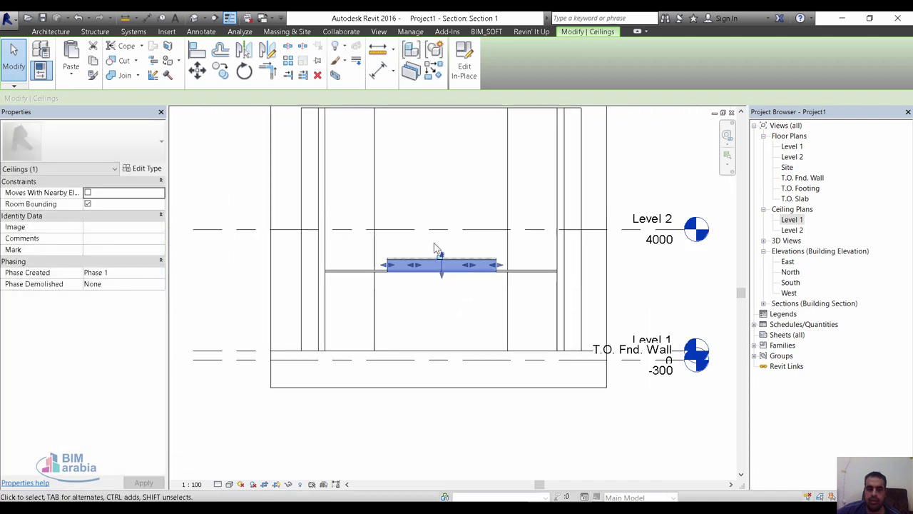
# Window-select all three ceilings in the section, then switch to the default 3D view
pyautogui.click(364, 450)
pyautogui.moveTo(239, 335); pyautogui.dragTo(639, 221)
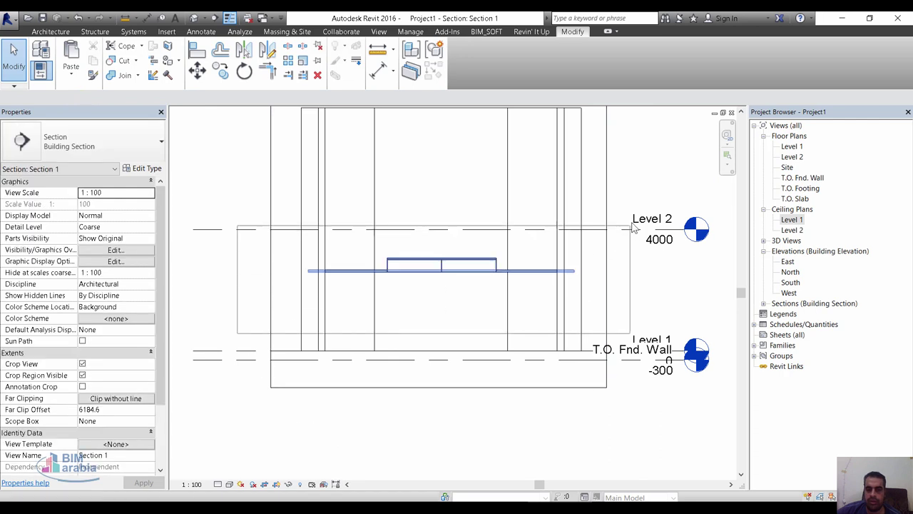
pyautogui.click(194, 18)
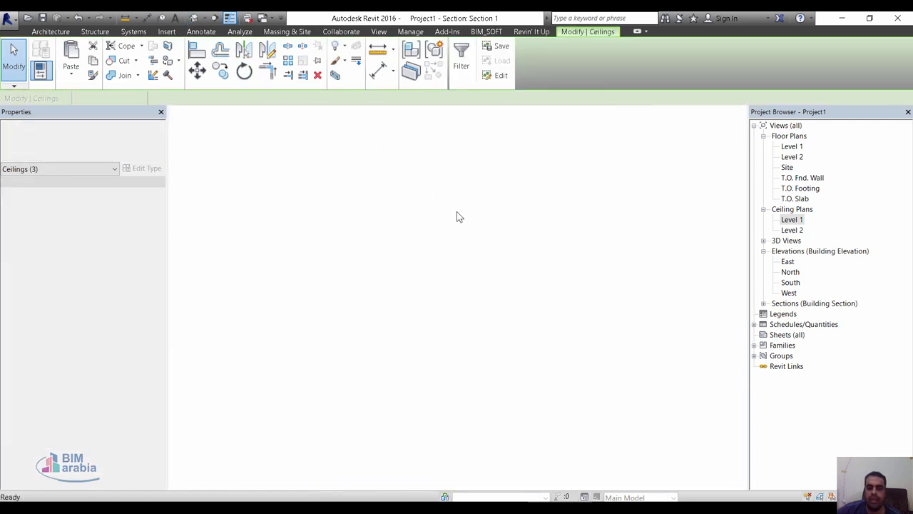
# Orbit down into the walls and temporarily hide two front hexagon walls with HH
pyautogui.press('Escape')
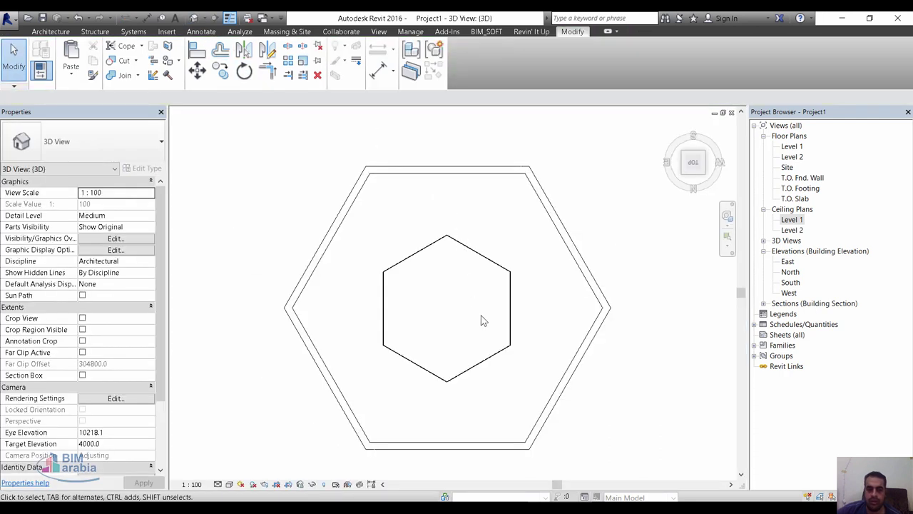
pyautogui.moveTo(483, 321)
pyautogui.keyDown('shift'); pyautogui.mouseDown(button='middle')
pyautogui.moveTo(330, 236)
pyautogui.moveTo(316, 245)
pyautogui.moveTo(387, 271)
pyautogui.mouseUp(button='middle'); pyautogui.keyUp('shift')
pyautogui.scroll(3, 371, 285)
pyautogui.scroll(-3, 356, 284)
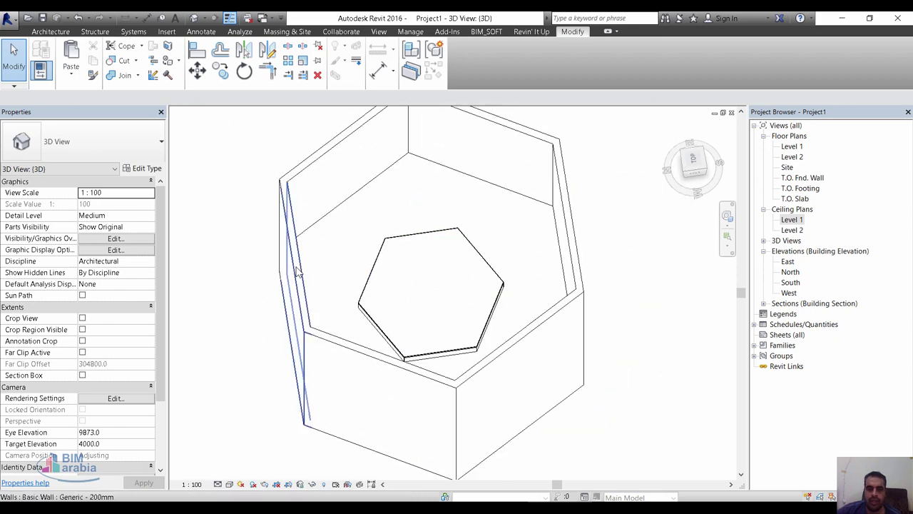
pyautogui.click(323, 345)
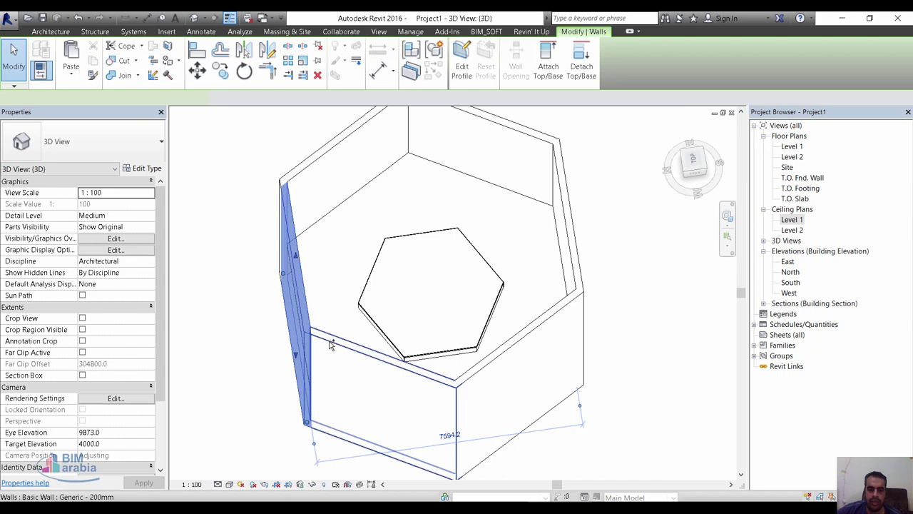
pyautogui.keyDown('ctrl'); pyautogui.click(404, 369); pyautogui.keyUp('ctrl')
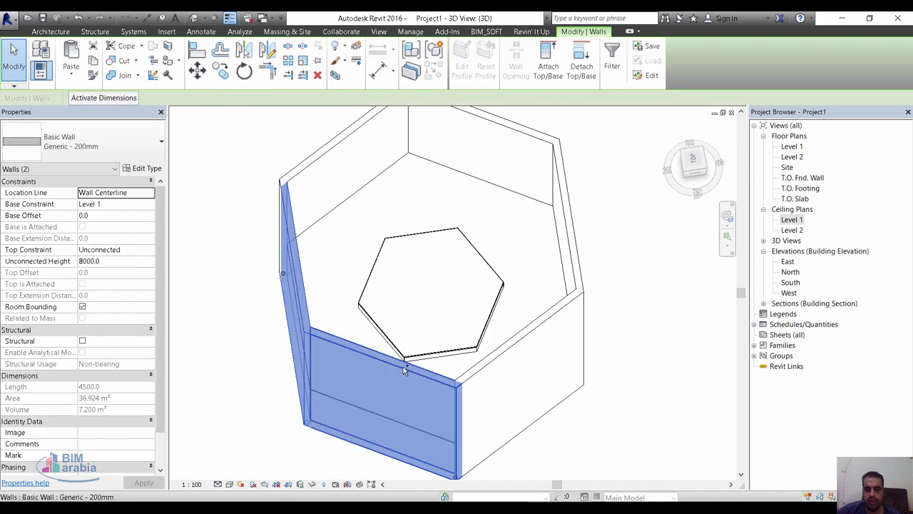
pyautogui.press('h')
pyautogui.press('h')
pyautogui.press('Escape')
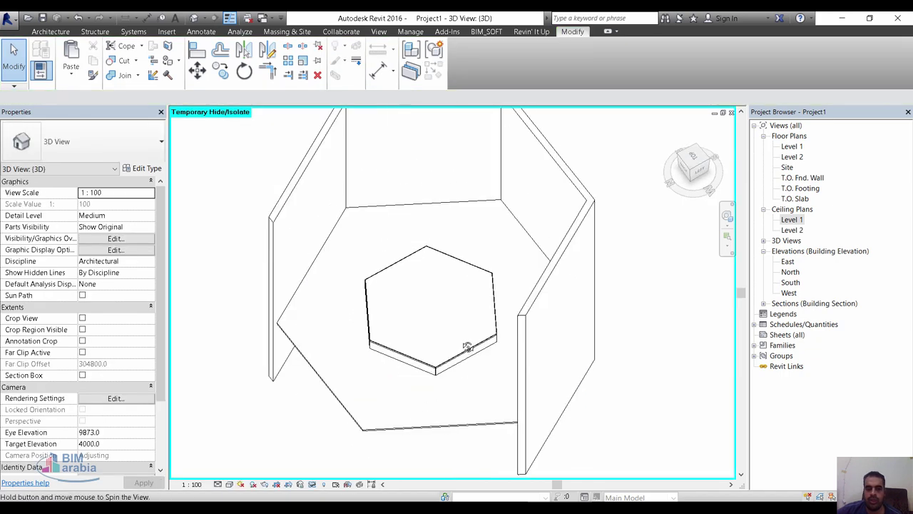
pyautogui.moveTo(402, 422)
pyautogui.keyDown('shift'); pyautogui.mouseDown(button='middle')
pyautogui.moveTo(500, 215)
pyautogui.moveTo(410, 343)
pyautogui.mouseUp(button='middle'); pyautogui.keyUp('shift')
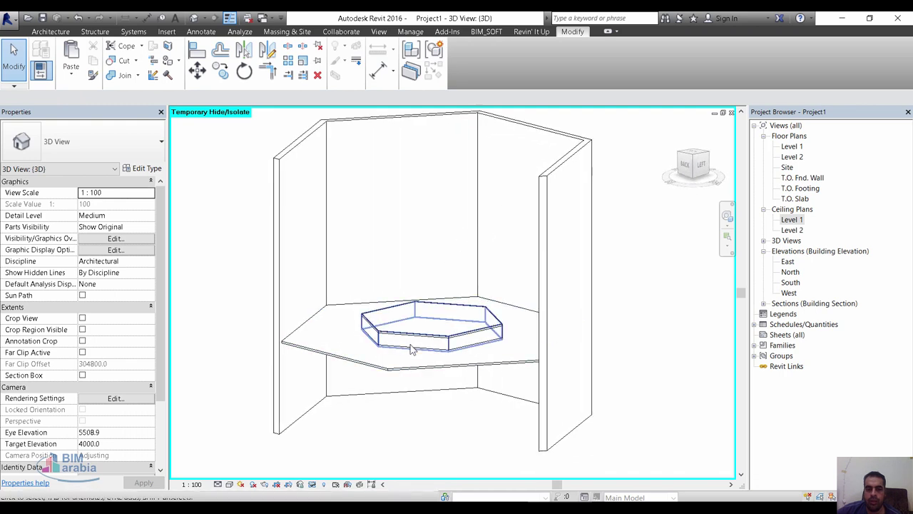
pyautogui.scroll(3, 411, 348)
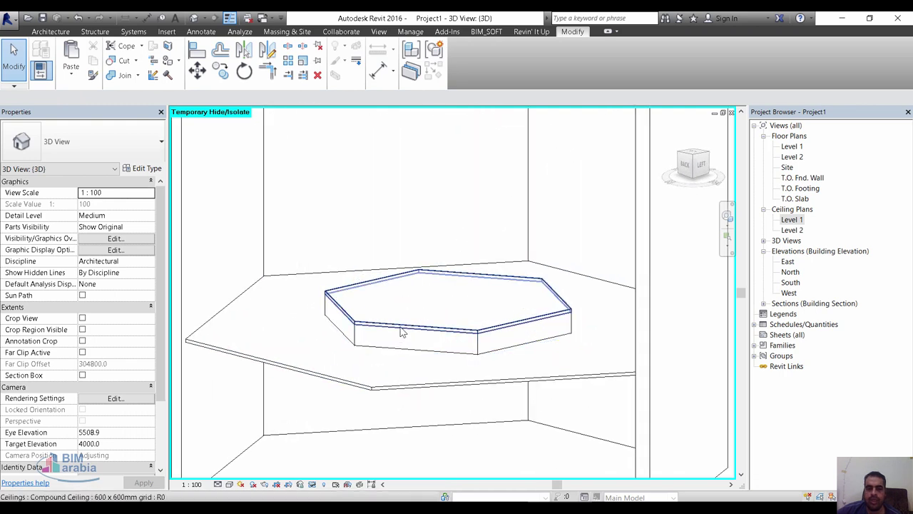
pyautogui.click(357, 347)
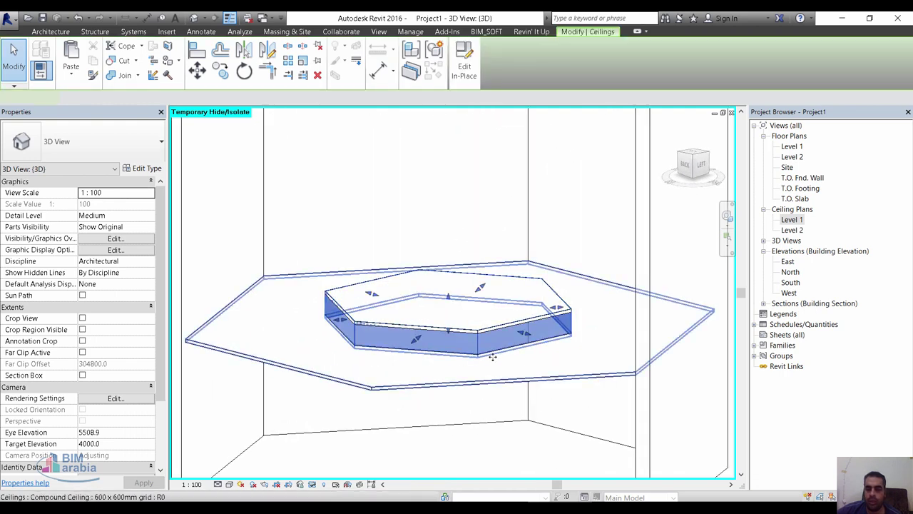